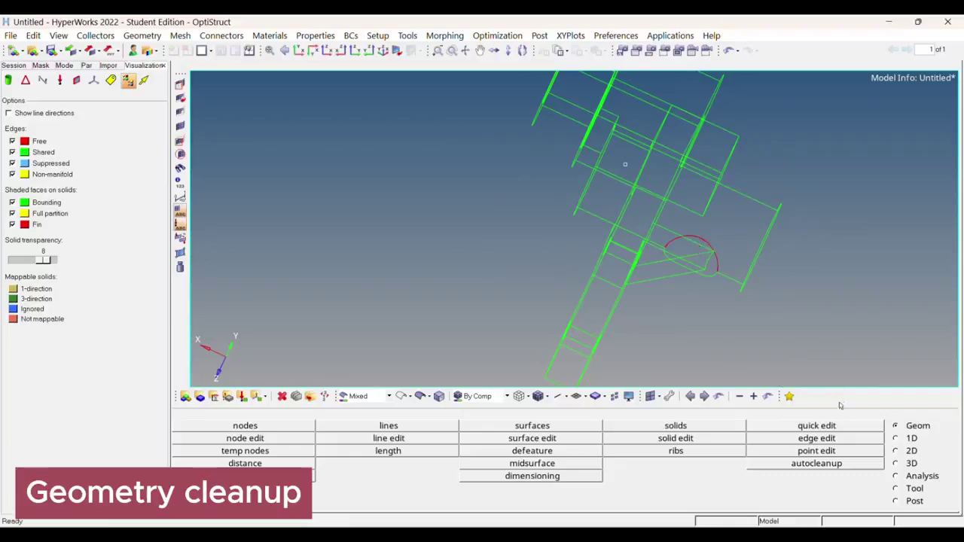
Step: Toggle the red free edge on the arc beside the triangular rib to shared, accepting the gap
left_click(821, 427)
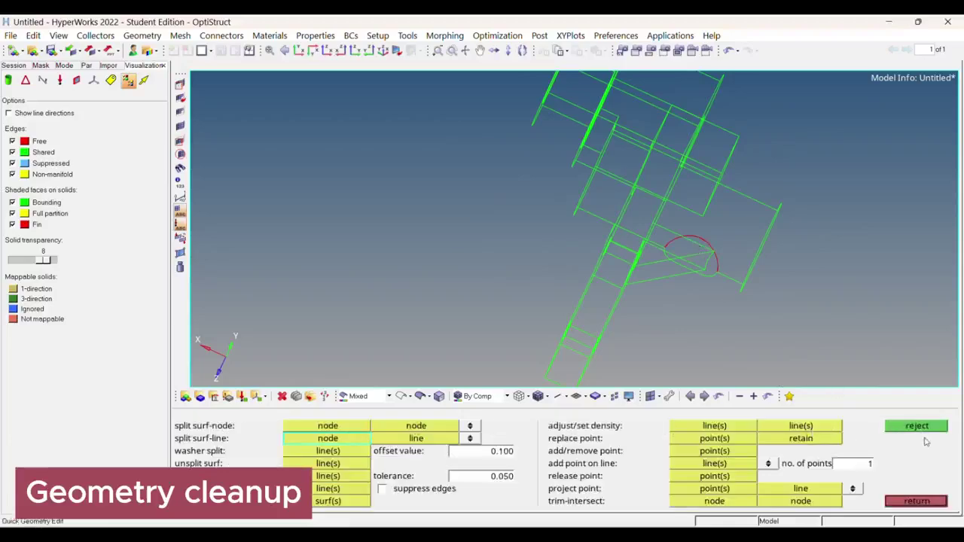
left_click(925, 501)
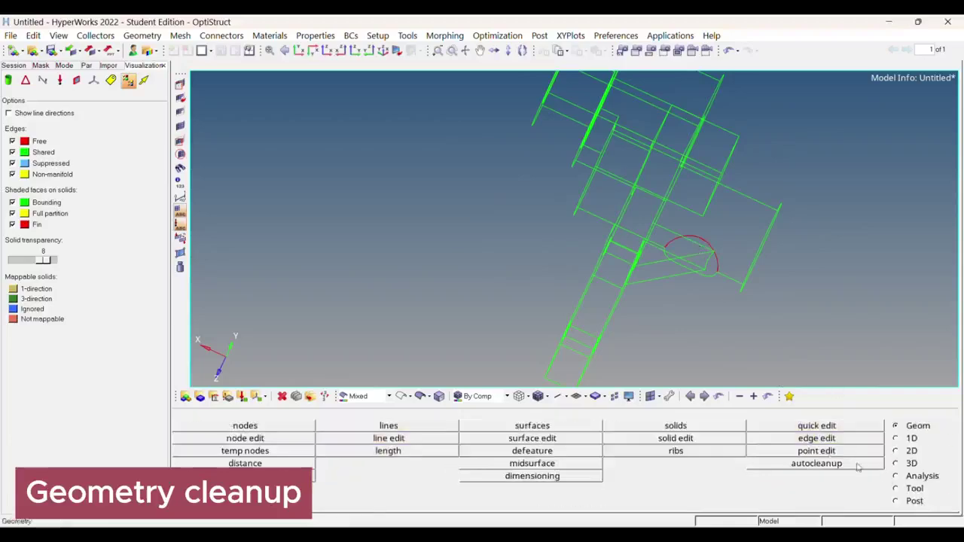
left_click(811, 438)
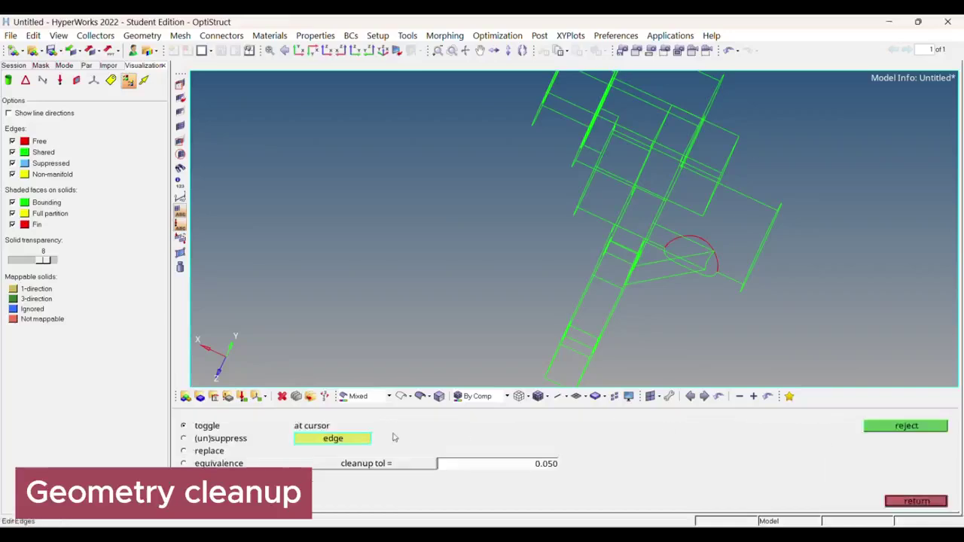
left_click(706, 244)
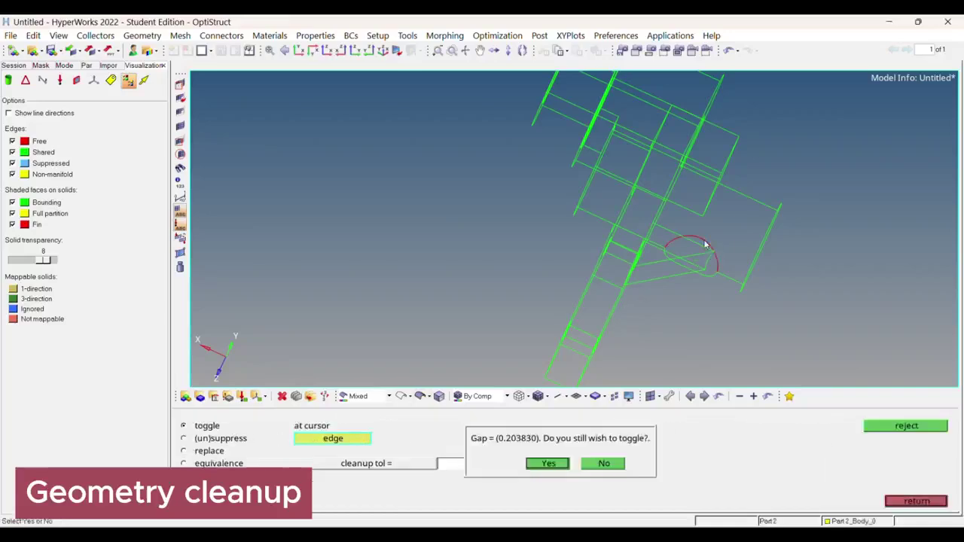
left_click(548, 463)
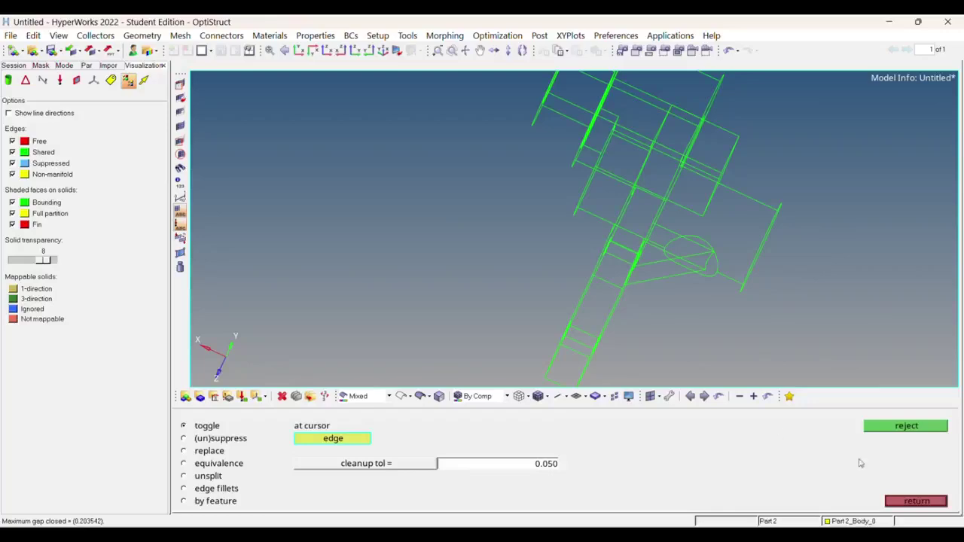
left_click(897, 505)
Step: Hide the shared, suppressed and non-manifold edges to check for remaining free edges, and restore the edge display
left_click_drag(715, 288, 747, 193, "ctrl")
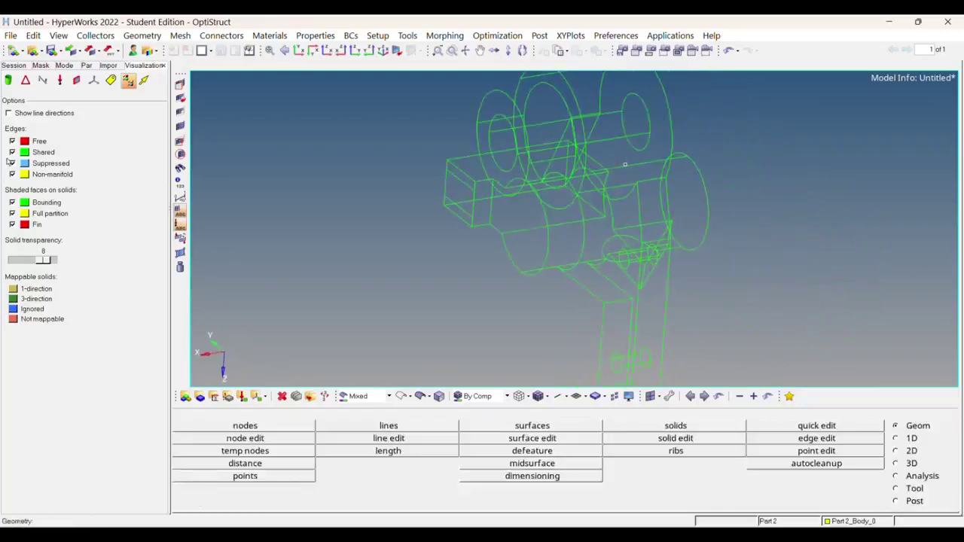
left_click(12, 162)
left_click(12, 174)
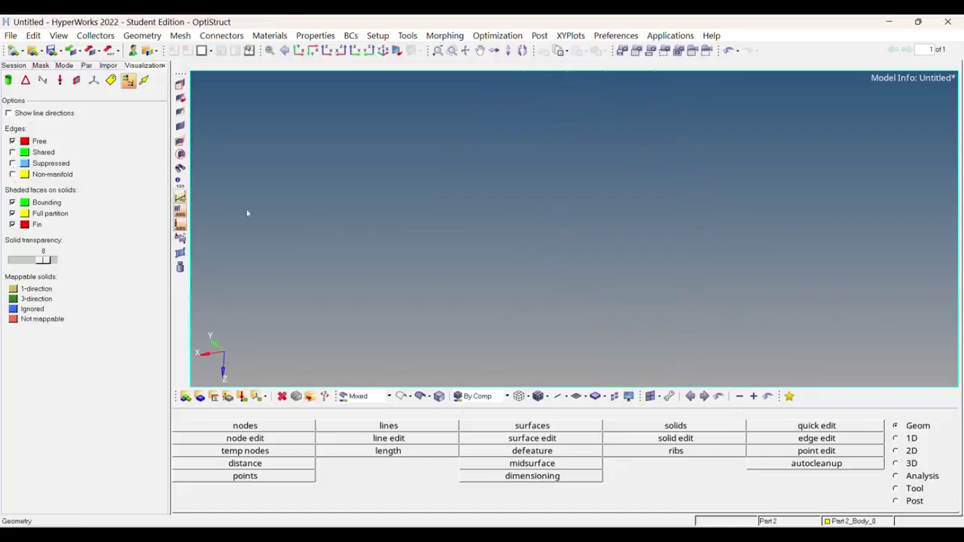
left_click(12, 153)
left_click(13, 174)
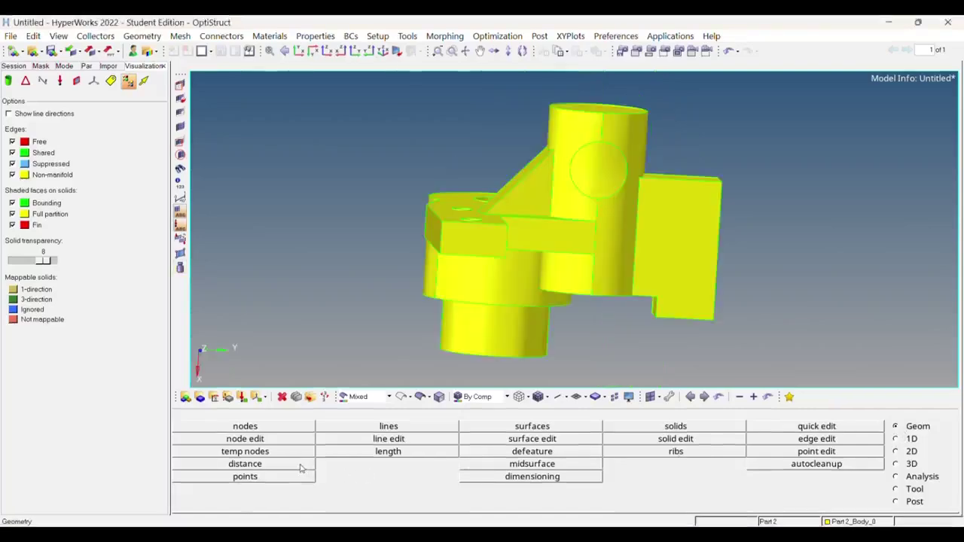
Step: Measure the flange plate's thickness between two points where the plate meets the vertical cylinder
left_click(299, 469)
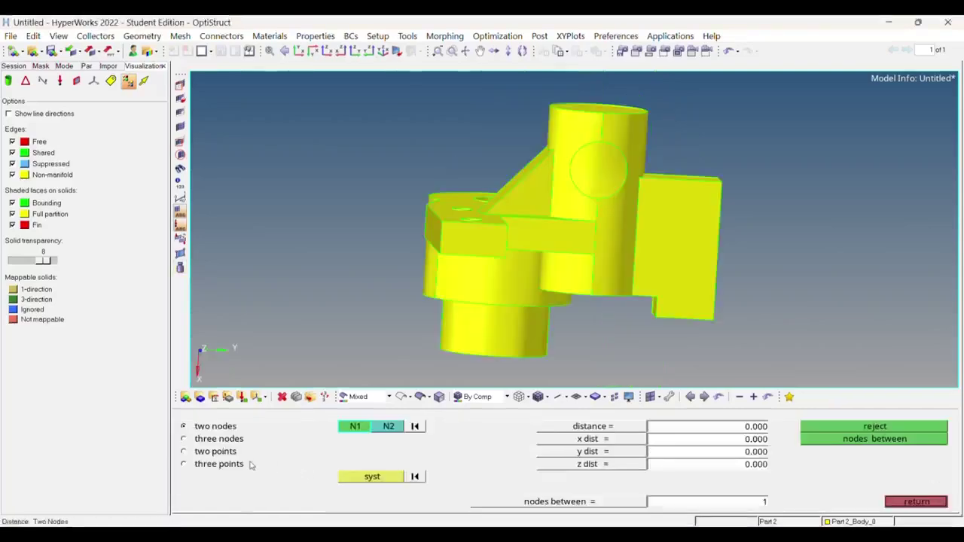
left_click(228, 451)
right_click_drag(651, 179, 639, 223, "ctrl")
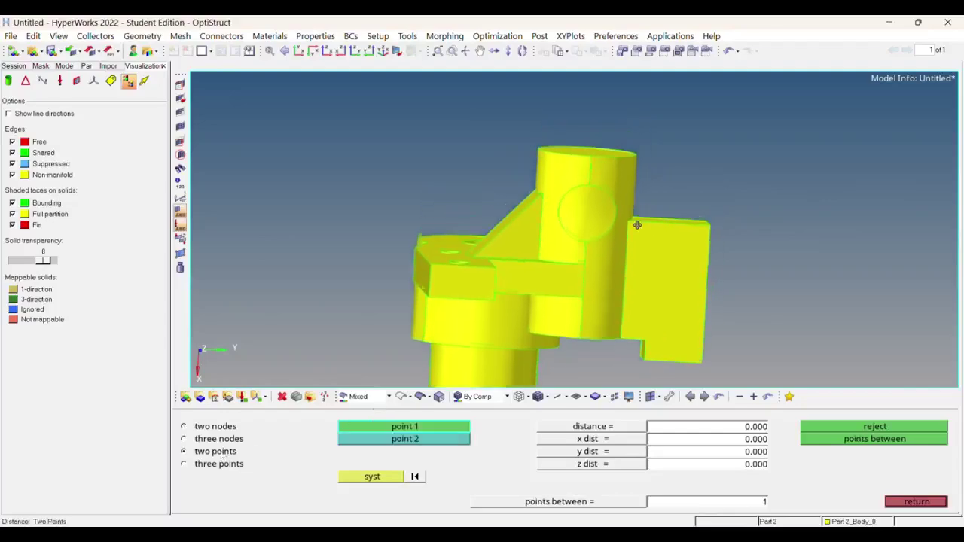
left_click(585, 266)
left_click(582, 297)
left_click_drag(582, 297, 580, 283, "ctrl")
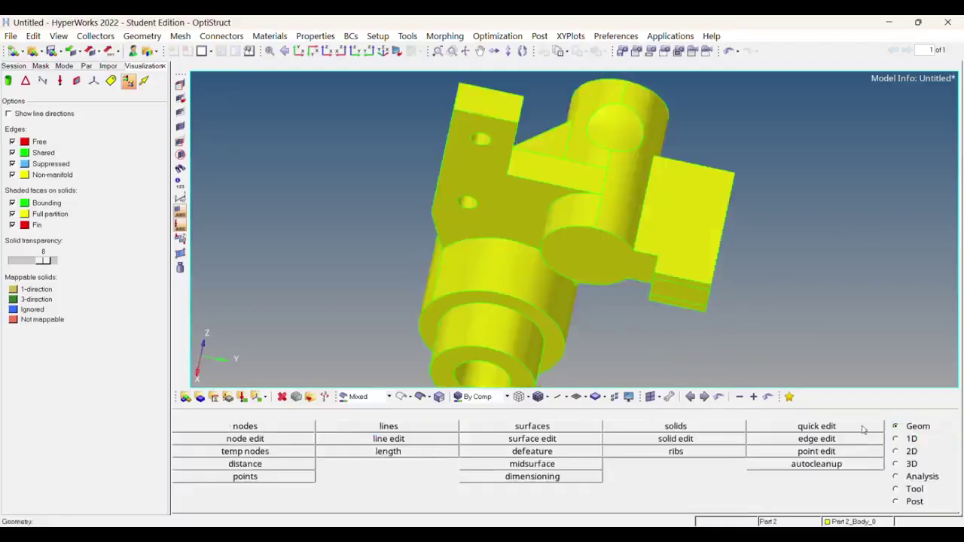
Step: Add washer splits with an offset value of 2 around the two bolt holes in the flange plate
left_click(863, 427)
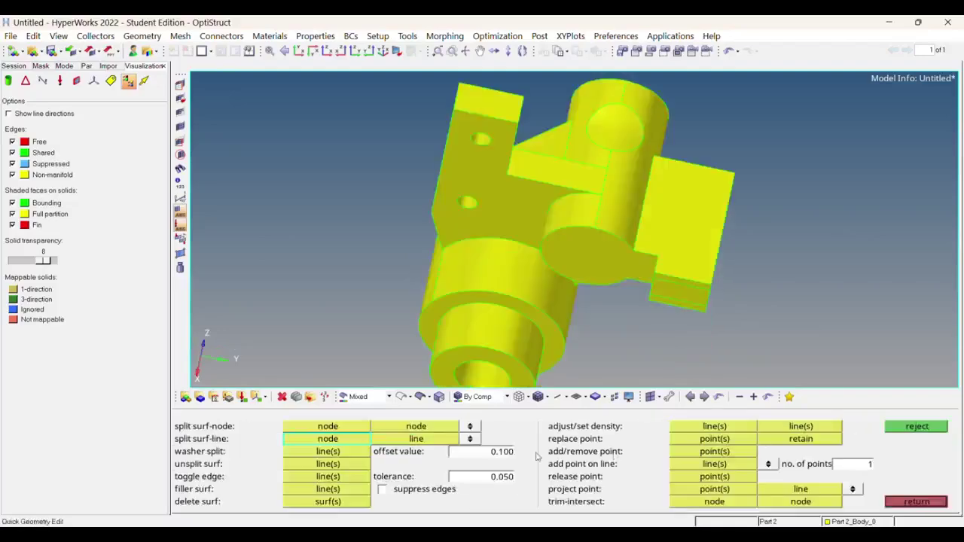
left_click(494, 452)
type("2")
key("Return")
left_click_drag(495, 295, 503, 260, "ctrl")
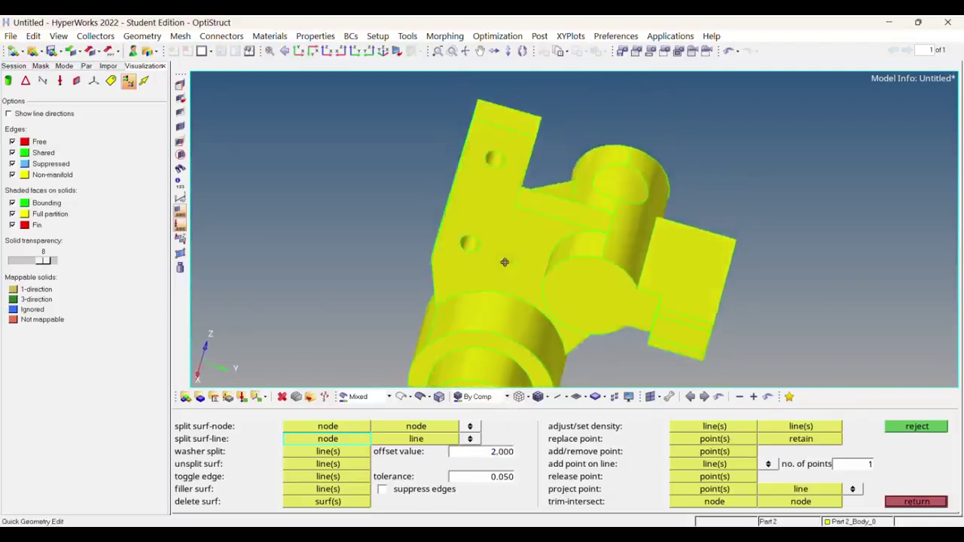
left_click(347, 451)
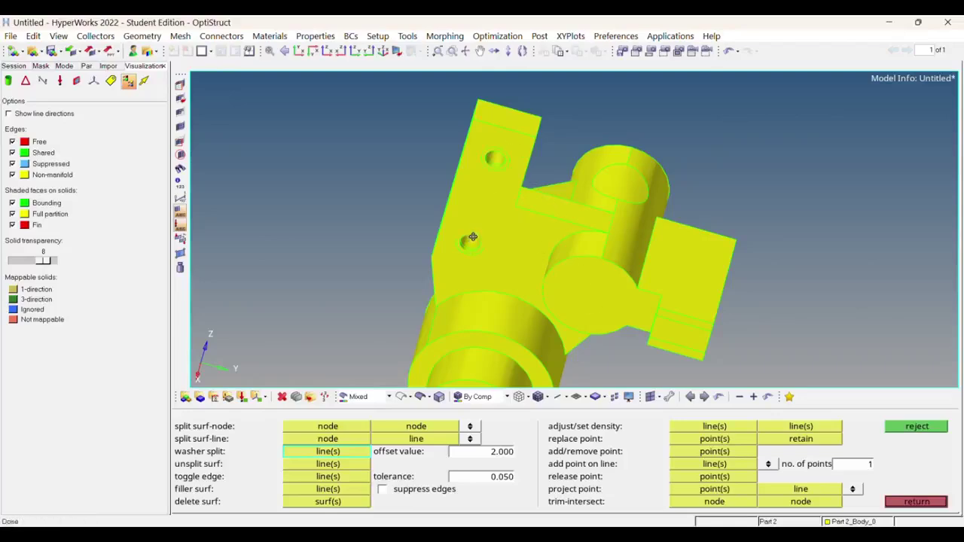
Step: Split the flange plate's face from its inner corner node to the opposite long edge between the two holes
left_click_drag(387, 205, 488, 268, "ctrl")
left_click(347, 441)
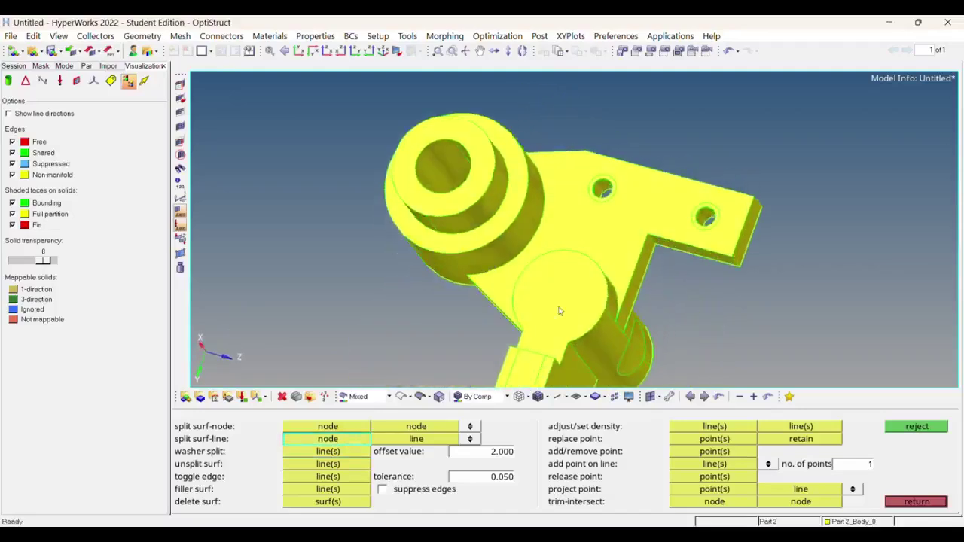
left_click(648, 234)
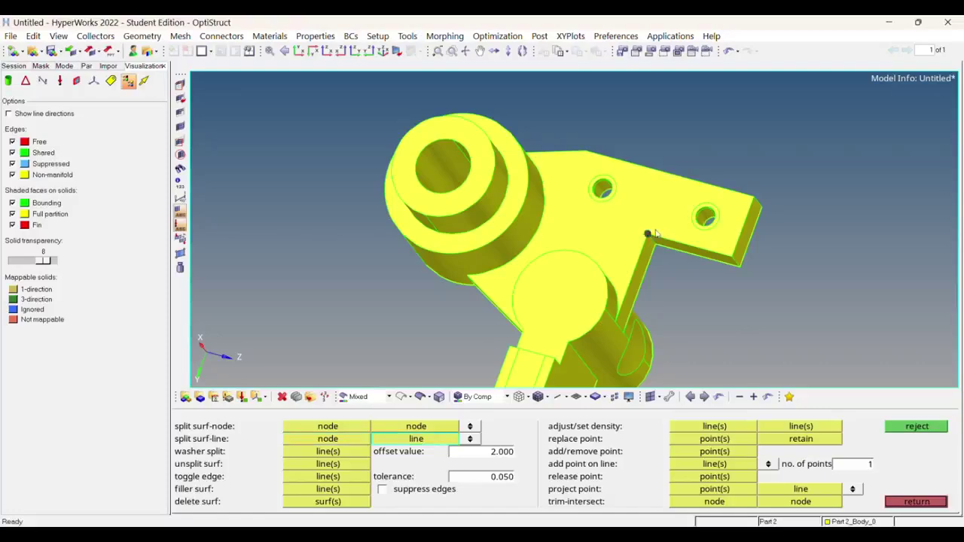
left_click(672, 174)
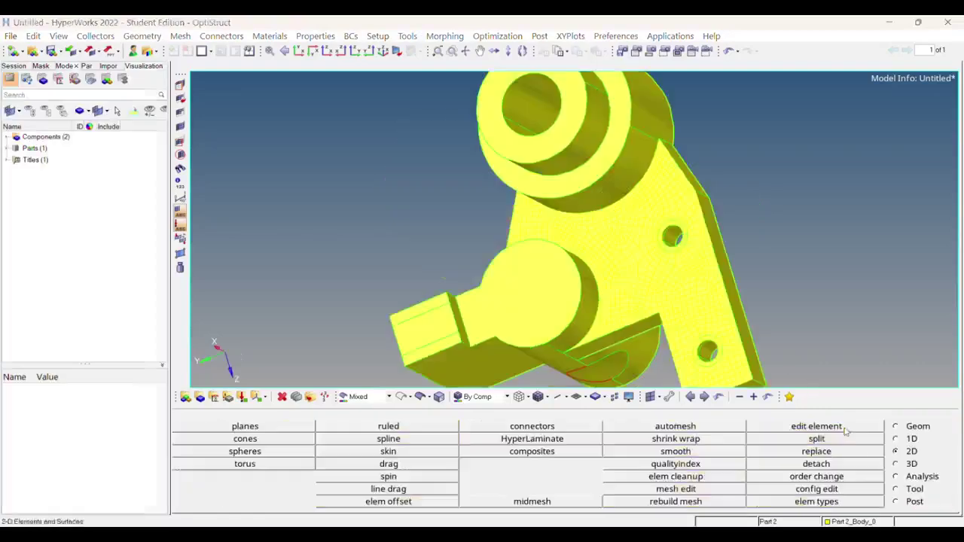
Step: Automesh the flange plate's face with quads at an element size of 2.500
left_click(732, 427)
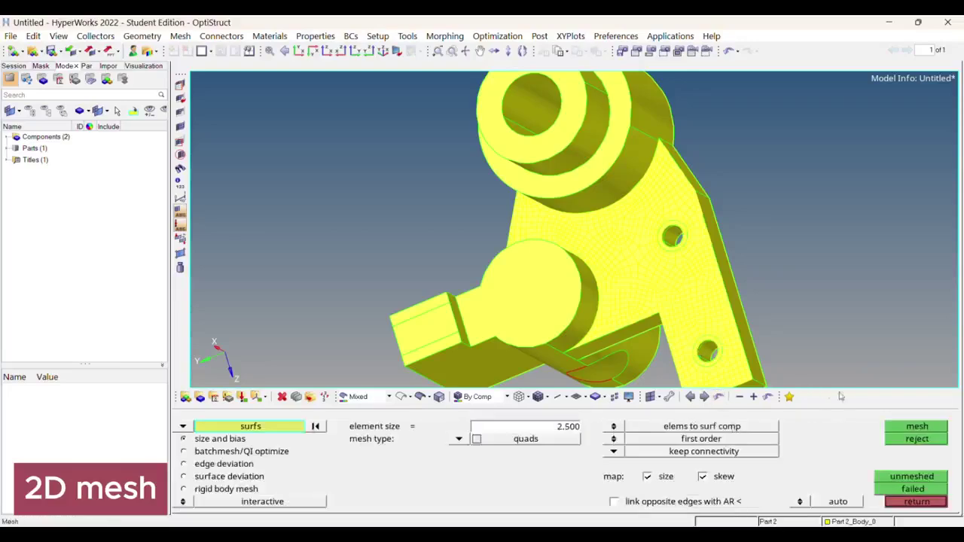
left_click(906, 428)
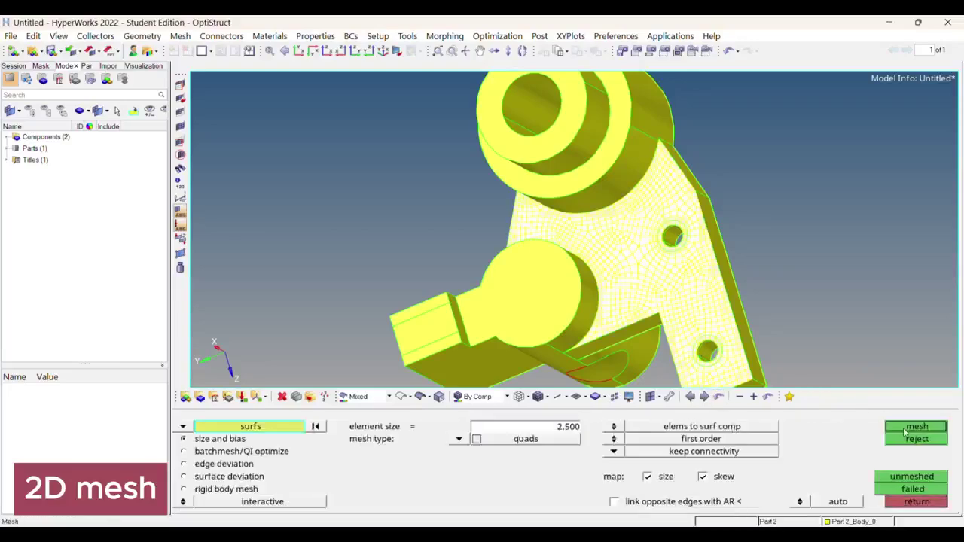
left_click(905, 427)
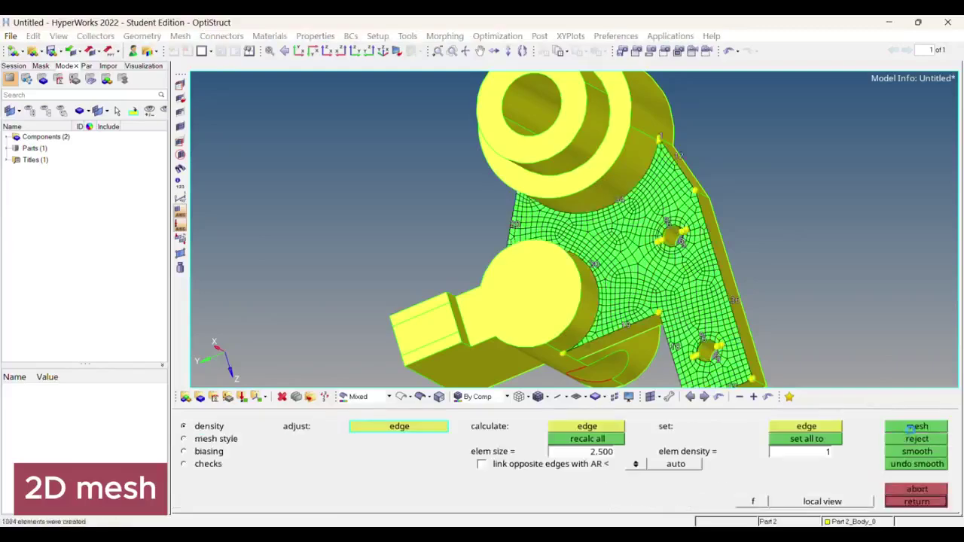
Step: Adjust the element density on the plate's long outer edge, inner straight edge and large boss arc, and remesh the face
right_click_drag(717, 270, 613, 287, "ctrl")
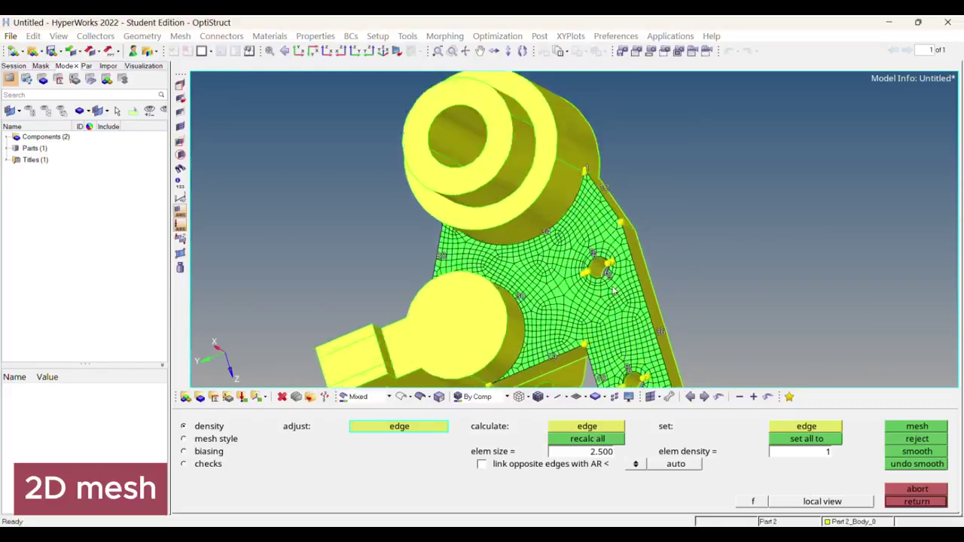
left_click(660, 333)
left_click(555, 360)
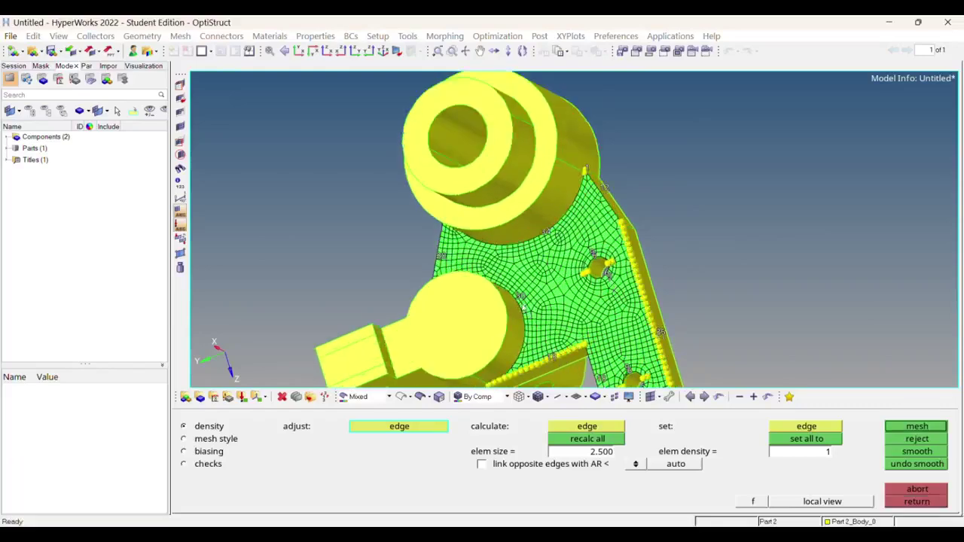
left_click(548, 234)
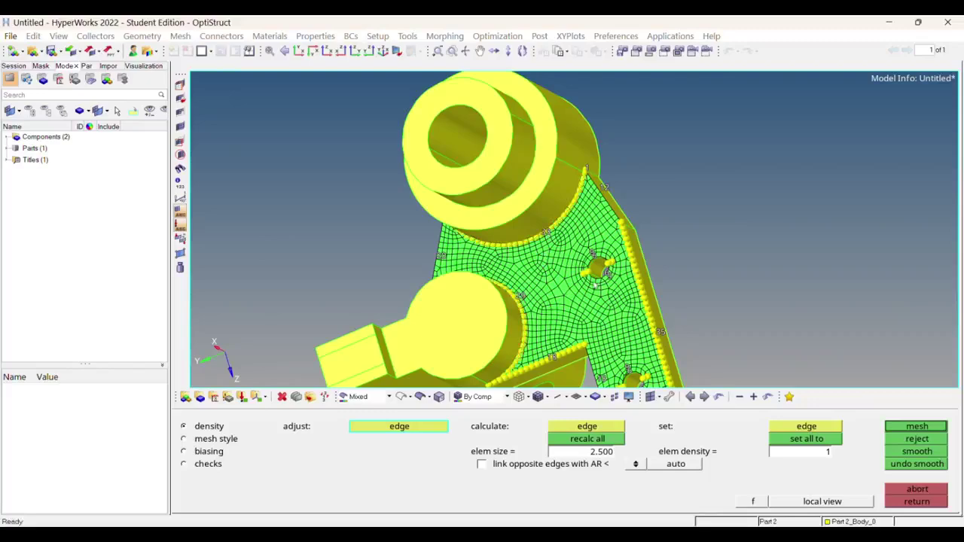
left_click(916, 426)
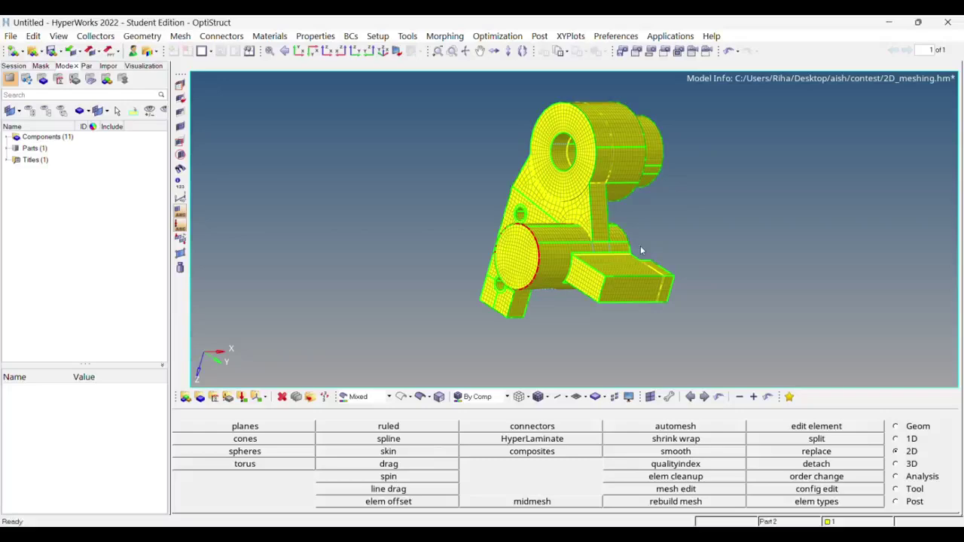
Step: Mask the shell elements of the lower flange plate and front cylinder, and inspect the inside of the meshed part
left_click_drag(640, 243, 813, 267, "ctrl")
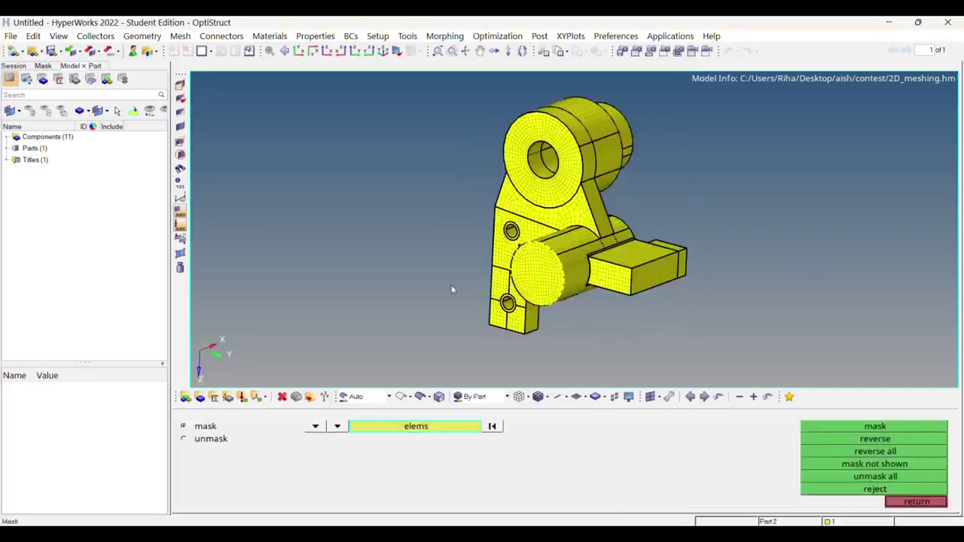
left_click_drag(460, 205, 579, 345, "shift")
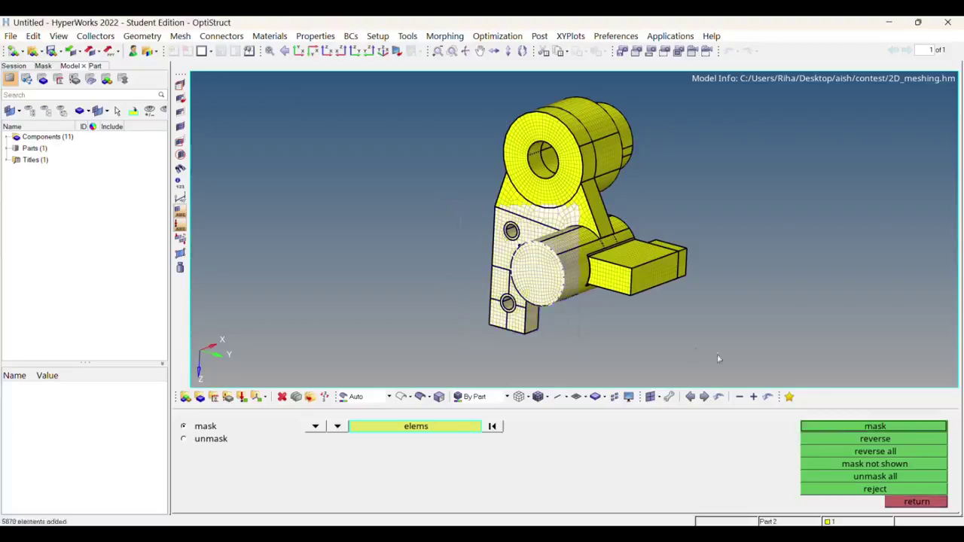
left_click(840, 426)
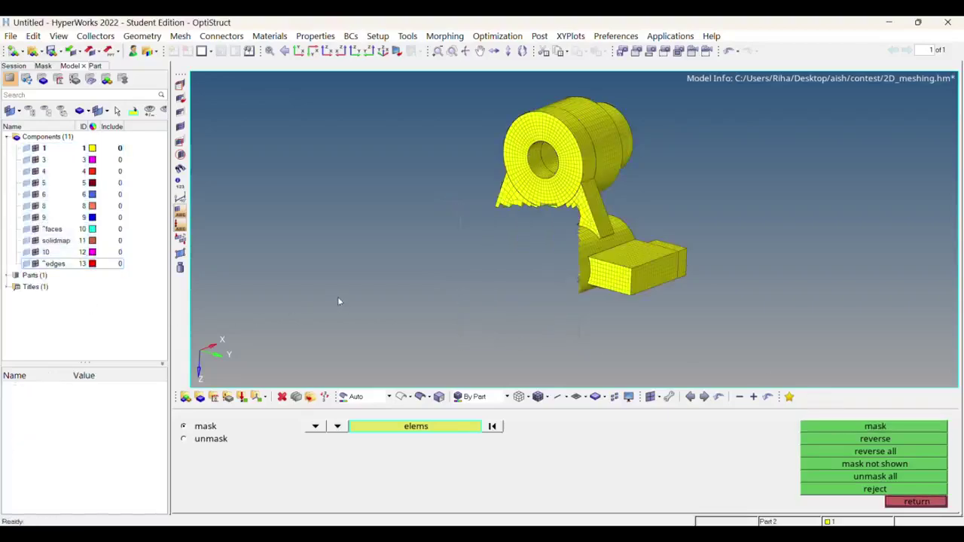
left_click_drag(426, 226, 586, 199, "ctrl")
scroll(595, 215, "up", 6)
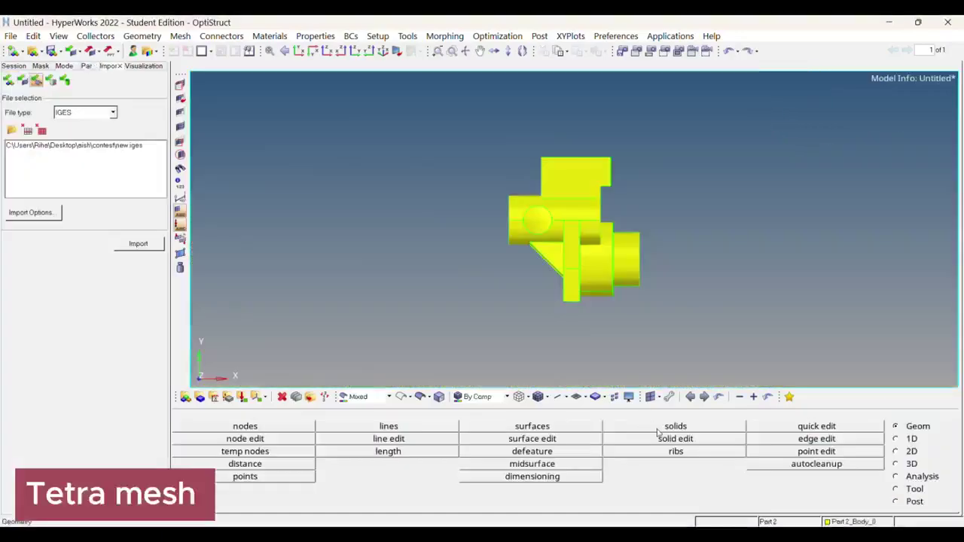
Step: Create a solid from all bounding surfaces of the imported part
left_click(675, 426)
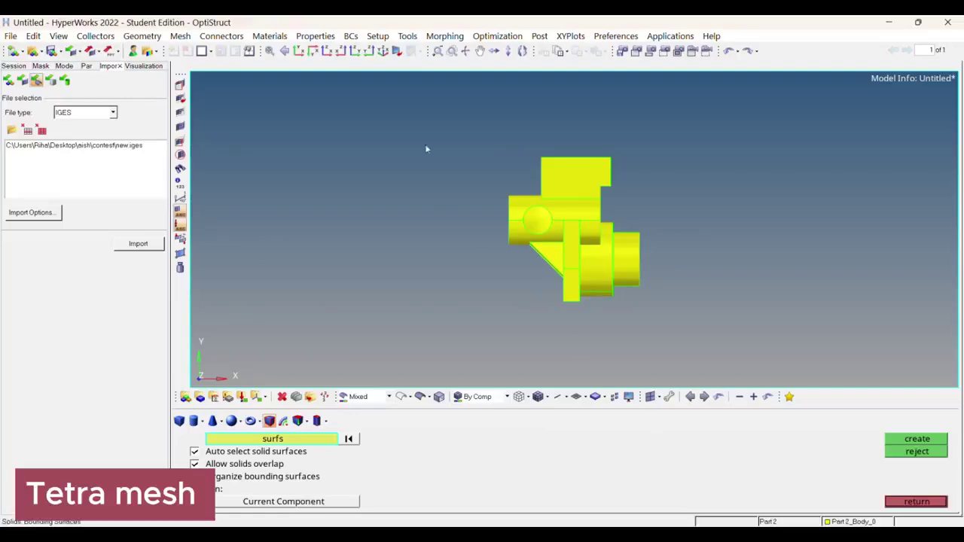
left_click_drag(420, 119, 722, 354, "shift")
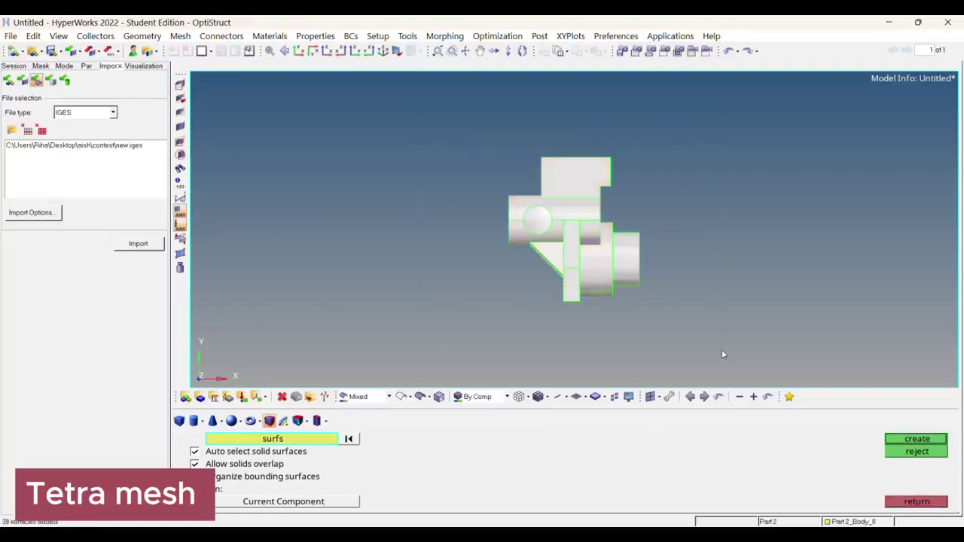
left_click(899, 443)
Step: Set up a volume tetra mesh with R-trias as the 2D type and both curvature and proximity refinement enabled
left_click_drag(519, 321, 531, 262, "ctrl")
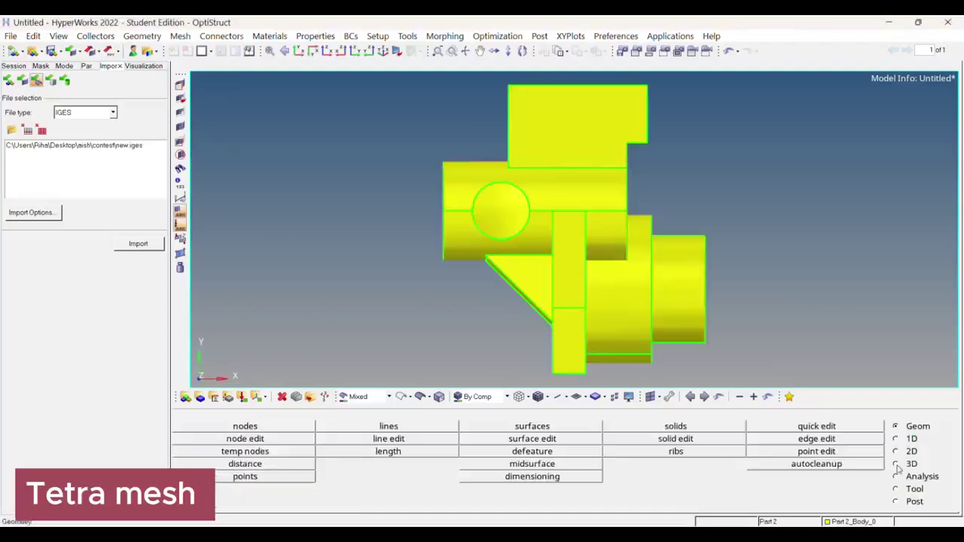
left_click(896, 465)
left_click(676, 426)
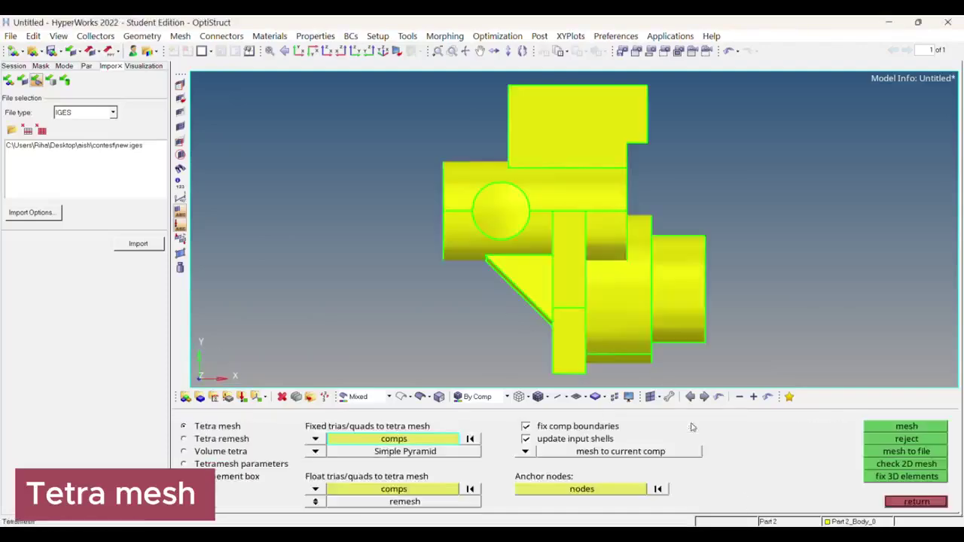
left_click(245, 452)
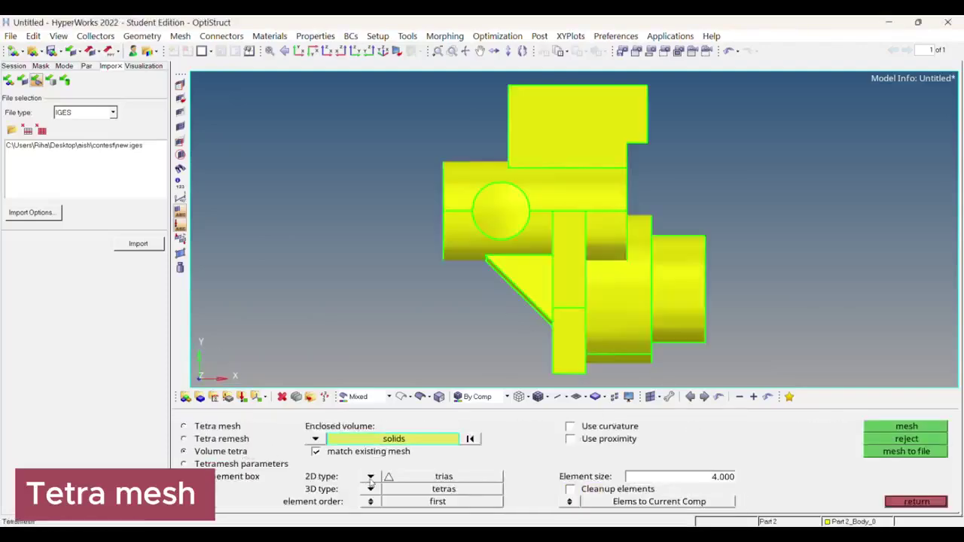
left_click(368, 465)
left_click(367, 453)
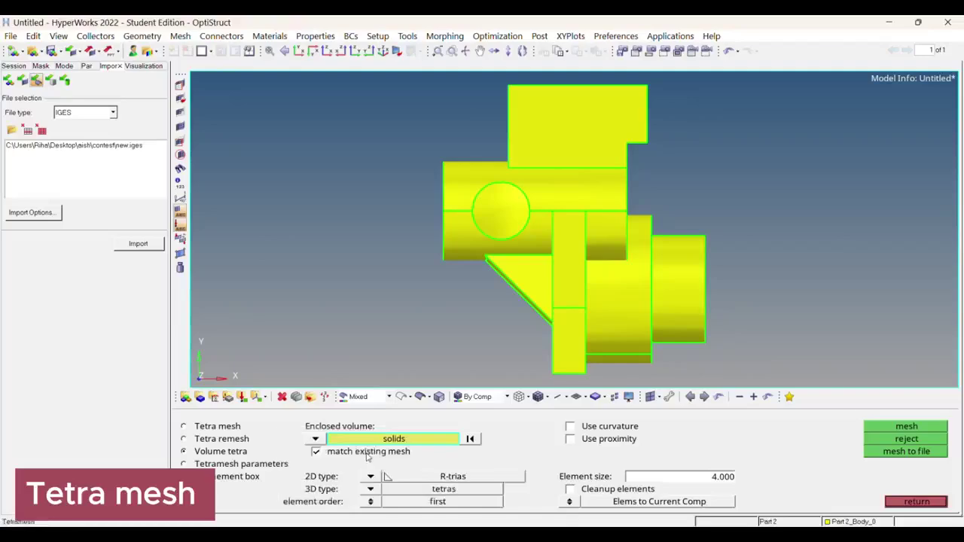
left_click(570, 427)
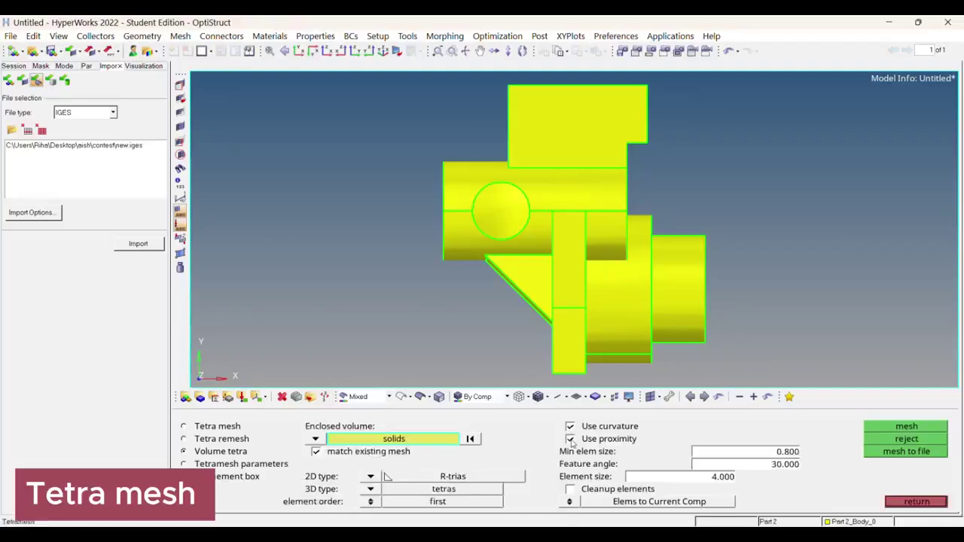
left_click(570, 439)
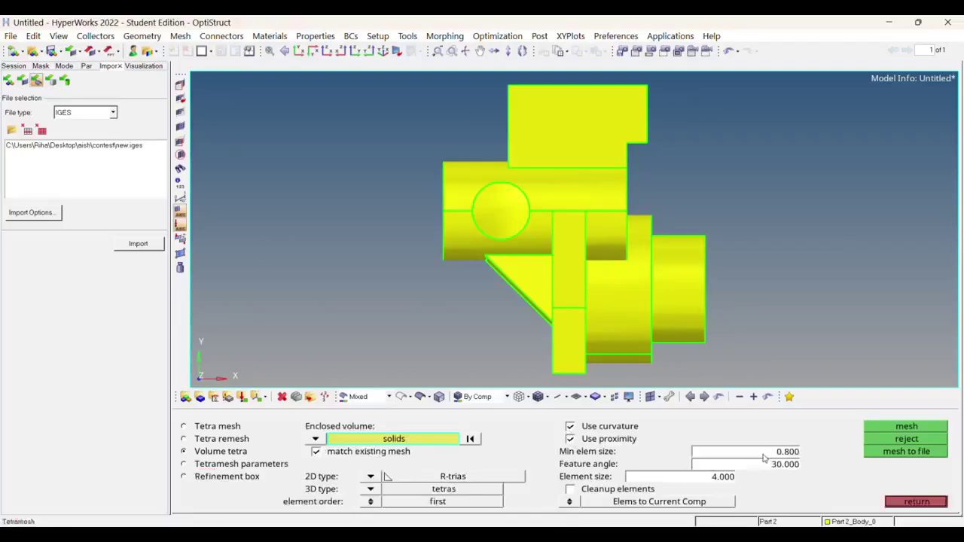
Step: Change the volume tetra element size and generate the tetra mesh of the bracket solid
left_click(717, 478)
key("BackSpace")
key("Return")
left_click(885, 429)
Step: Mask windowed areas of the tetra mesh, including the region around a flange plate hole, and inspect the elements inside
left_click_drag(461, 263, 557, 271, "ctrl")
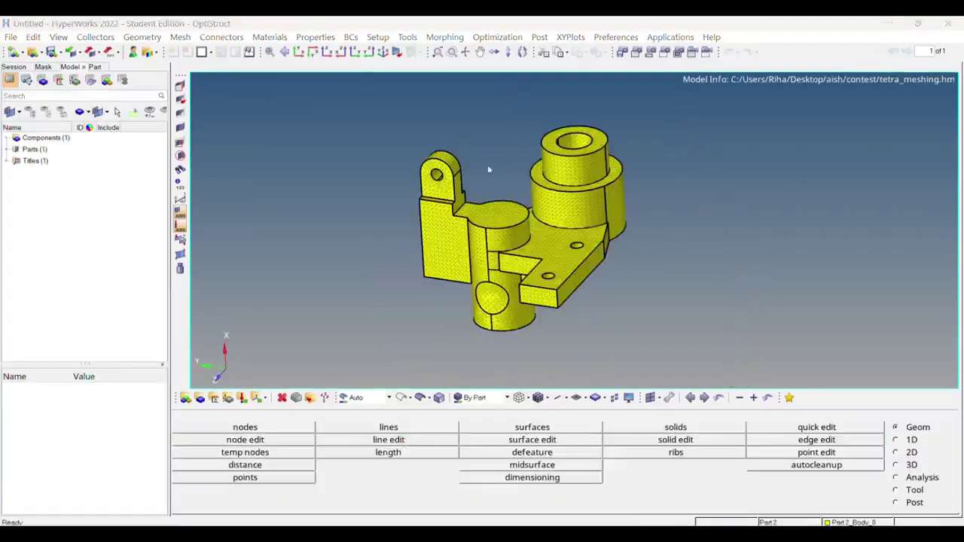
scroll(518, 226, "up", 4)
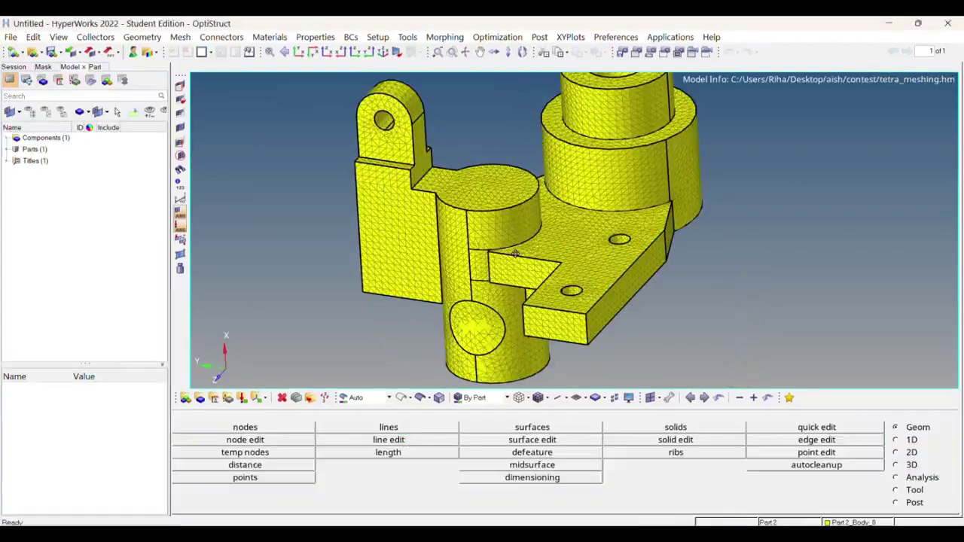
right_click_drag(513, 257, 501, 278, "ctrl")
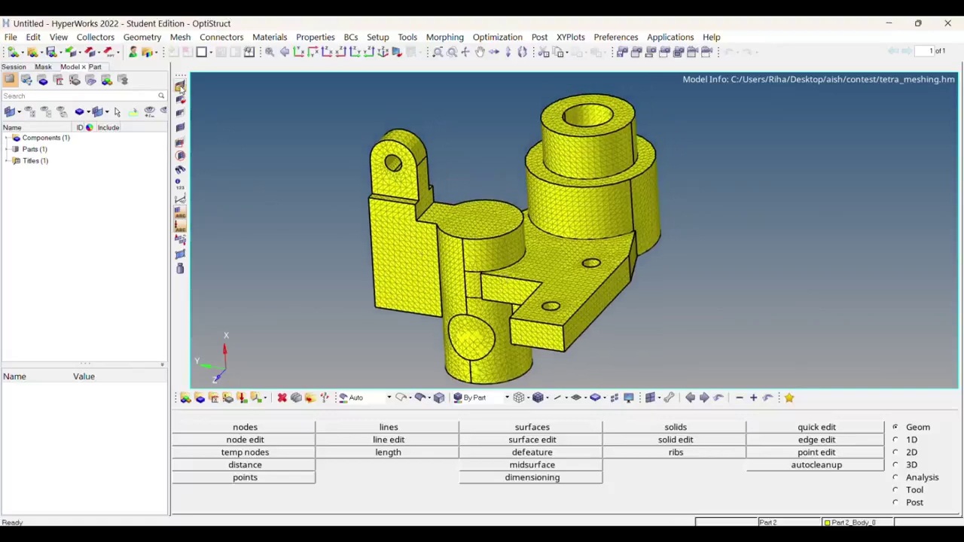
key("F5")
left_click_drag(319, 209, 424, 299, "shift")
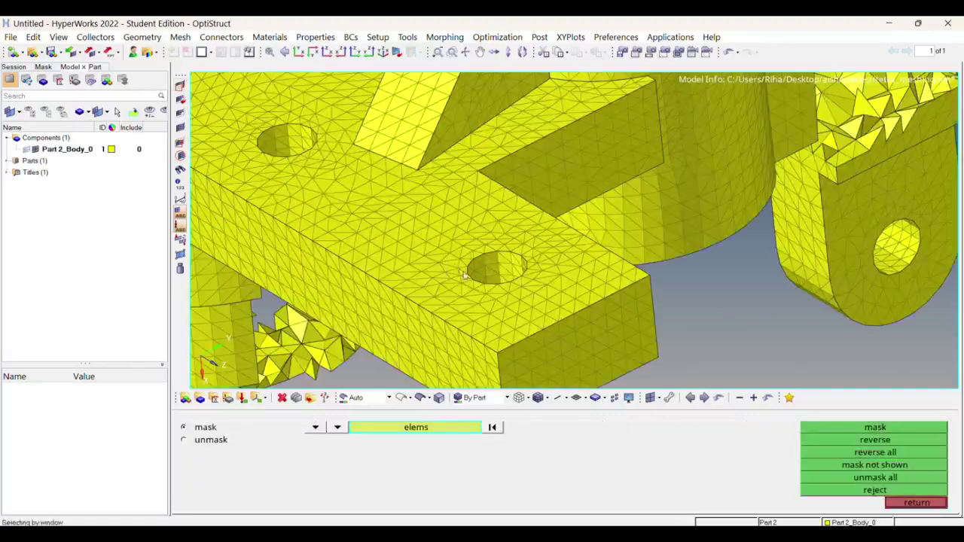
left_click_drag(443, 253, 527, 343, "shift")
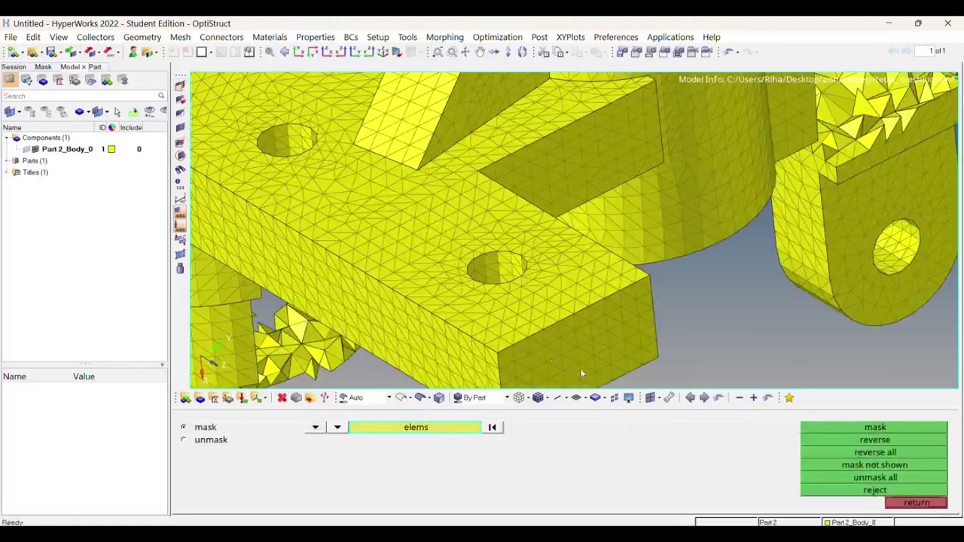
left_click(839, 431)
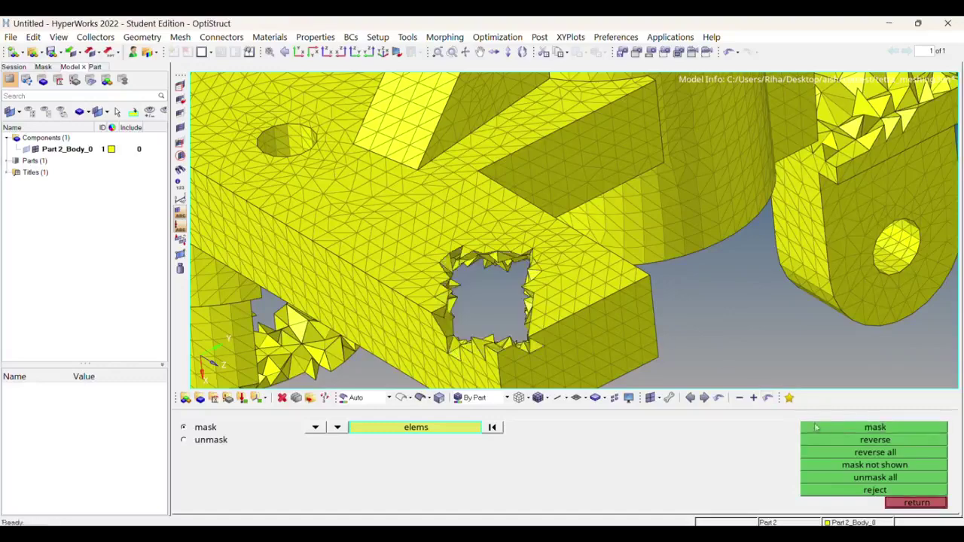
left_click_drag(454, 294, 603, 249, "ctrl")
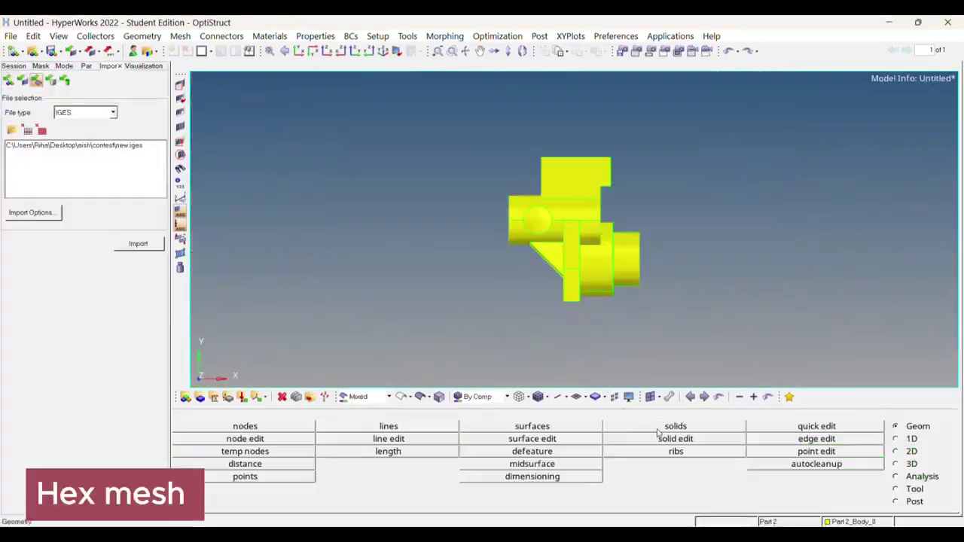
Step: Create a solid from all bounding surfaces of the bracket for hex meshing
left_click(657, 431)
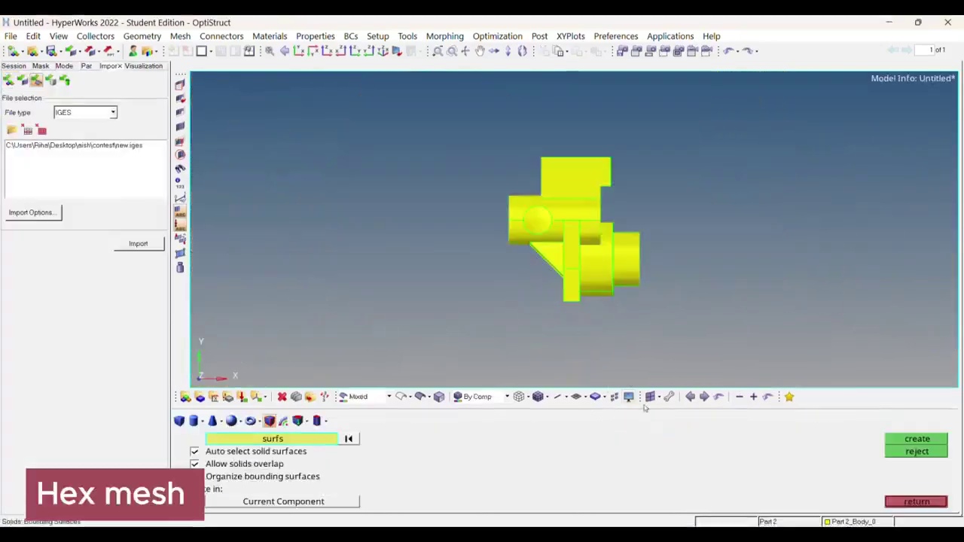
left_click_drag(415, 119, 722, 350, "shift")
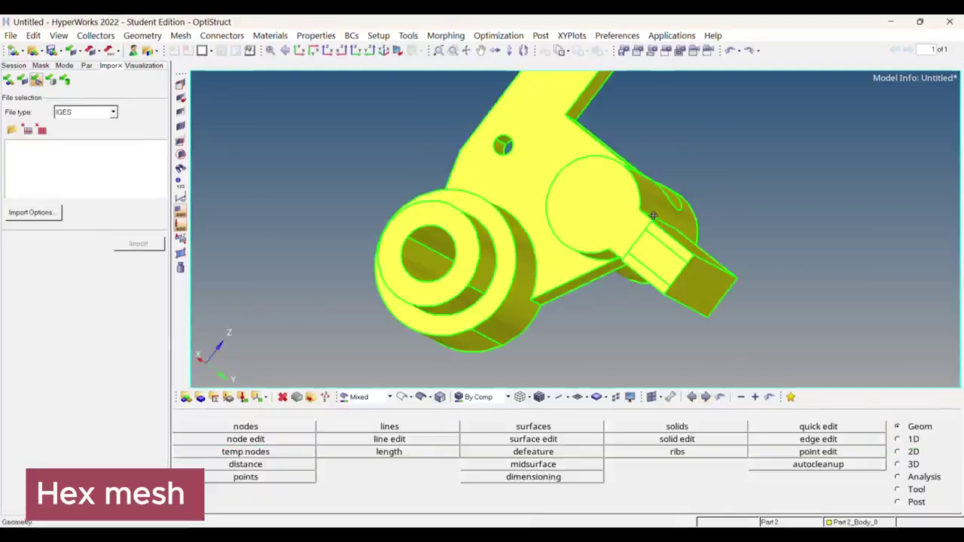
Step: Trim the solid with bounding lines along the circular edge where the small boss meets the large cylinder
left_click_drag(595, 301, 526, 165, "ctrl")
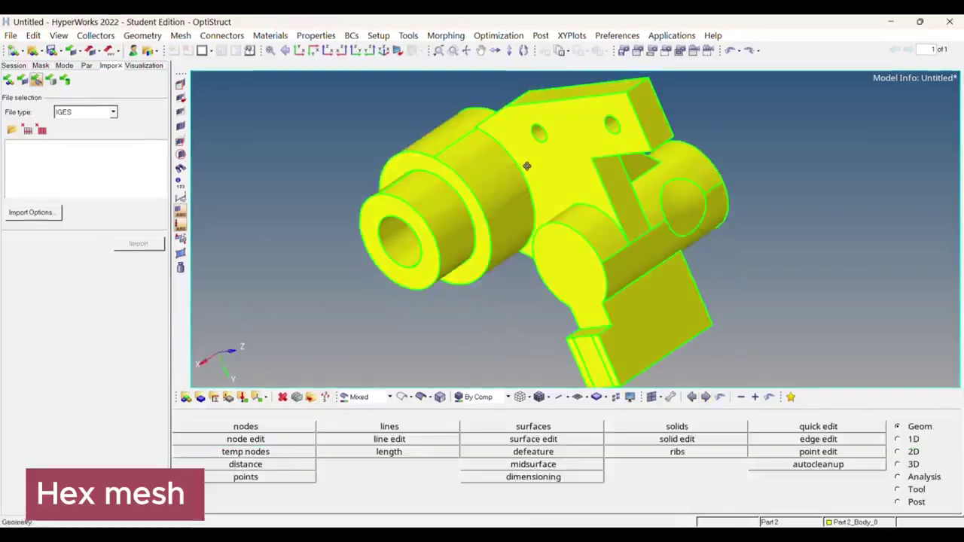
left_click(677, 439)
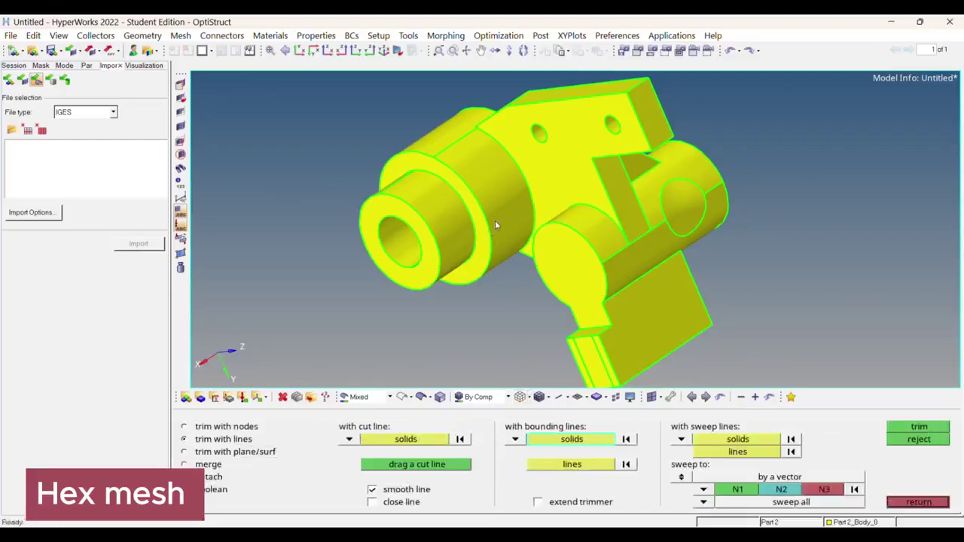
left_click(464, 234)
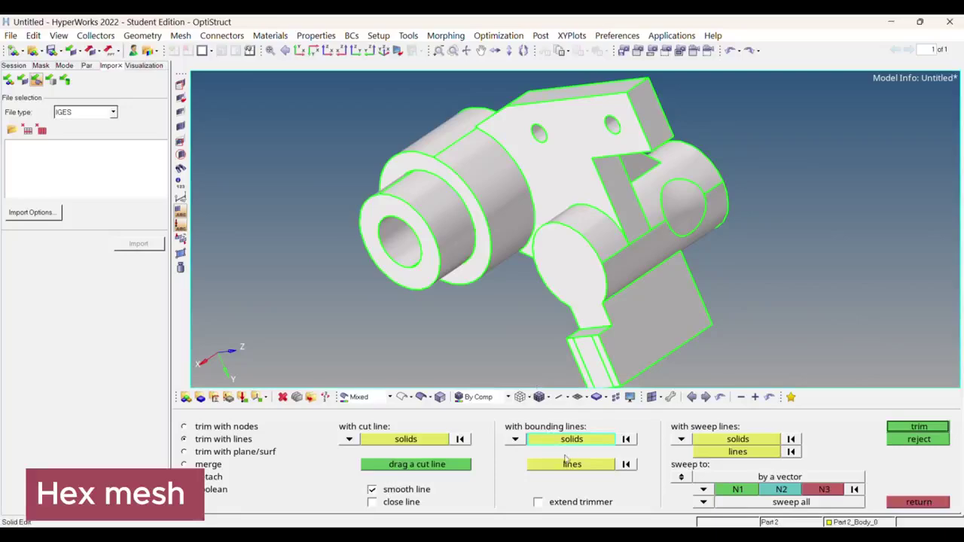
left_click(571, 468)
left_click(470, 247)
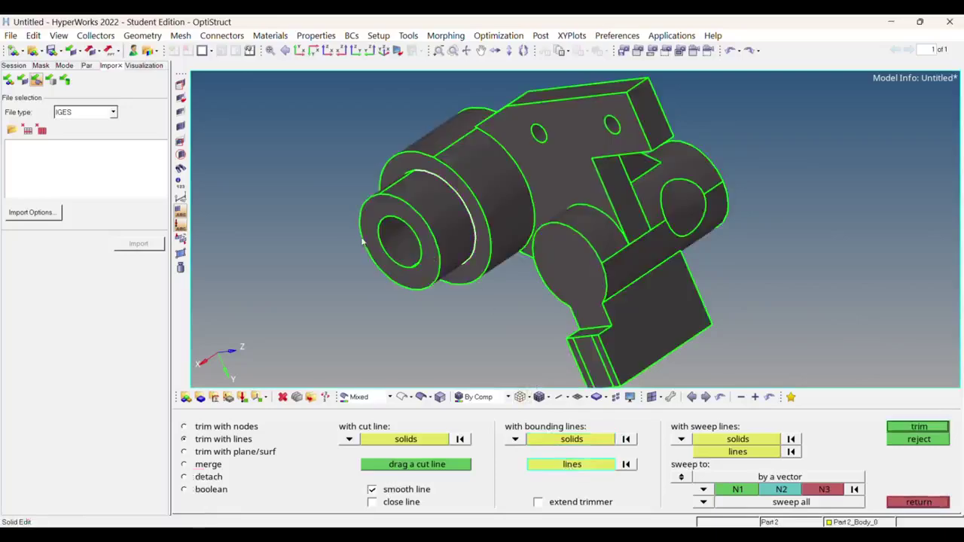
left_click_drag(364, 241, 633, 215, "ctrl")
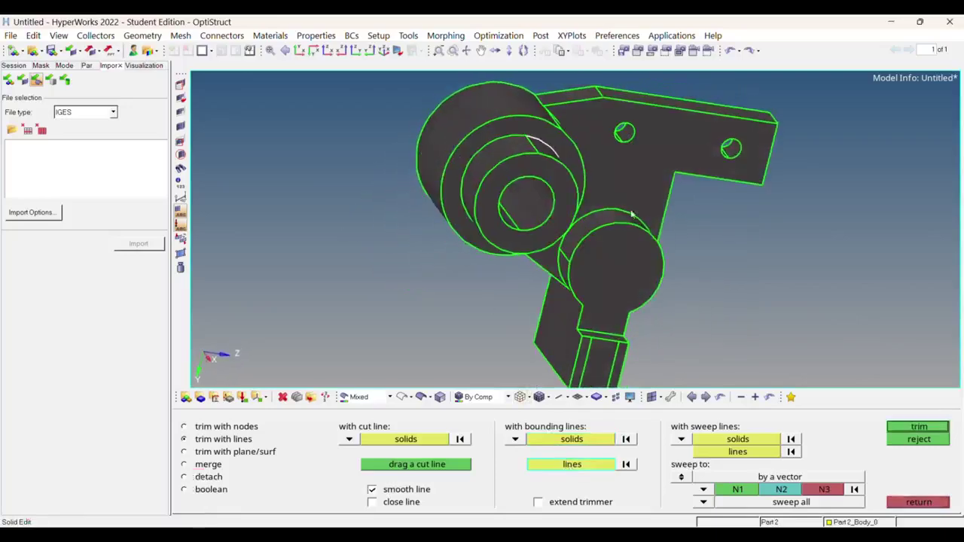
left_click(482, 153)
left_click(903, 427)
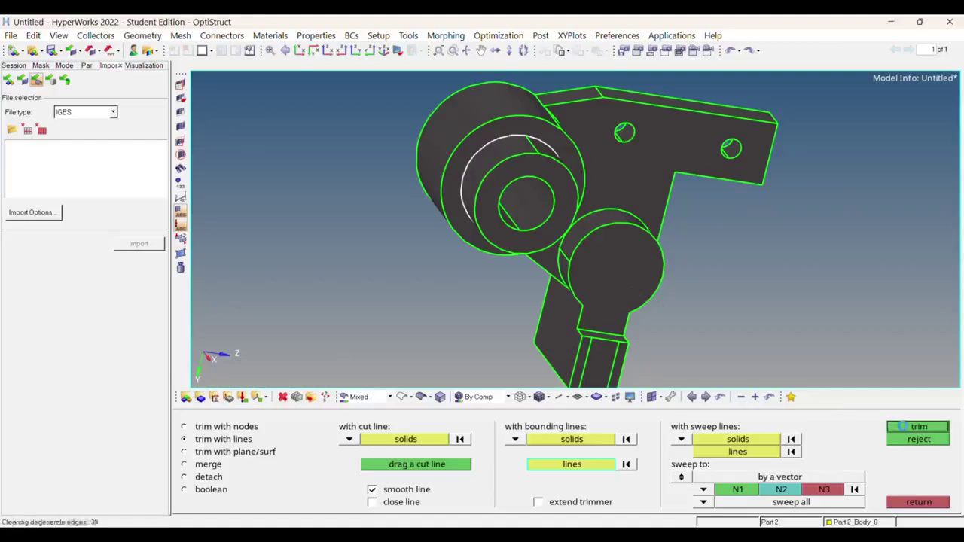
left_click(914, 502)
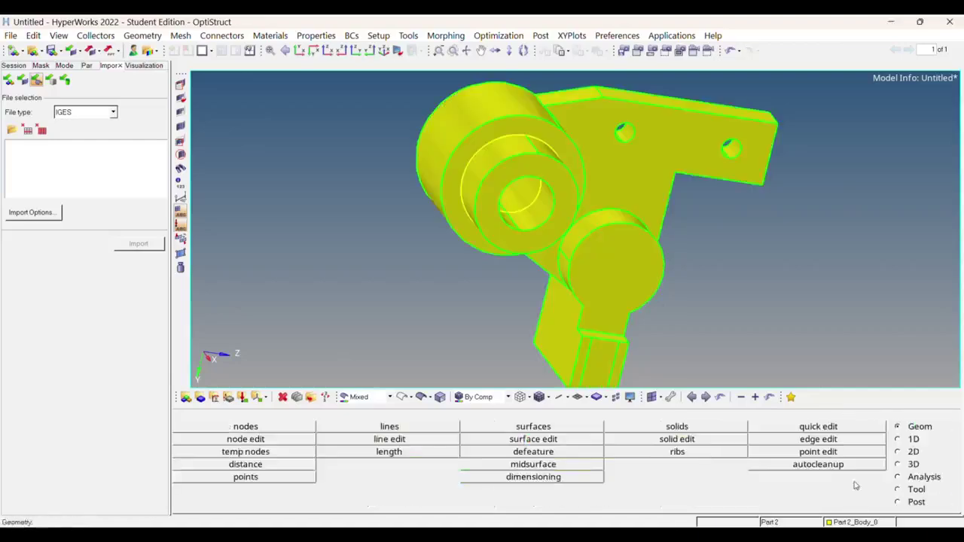
Step: Create a new component named 1
left_click(64, 66)
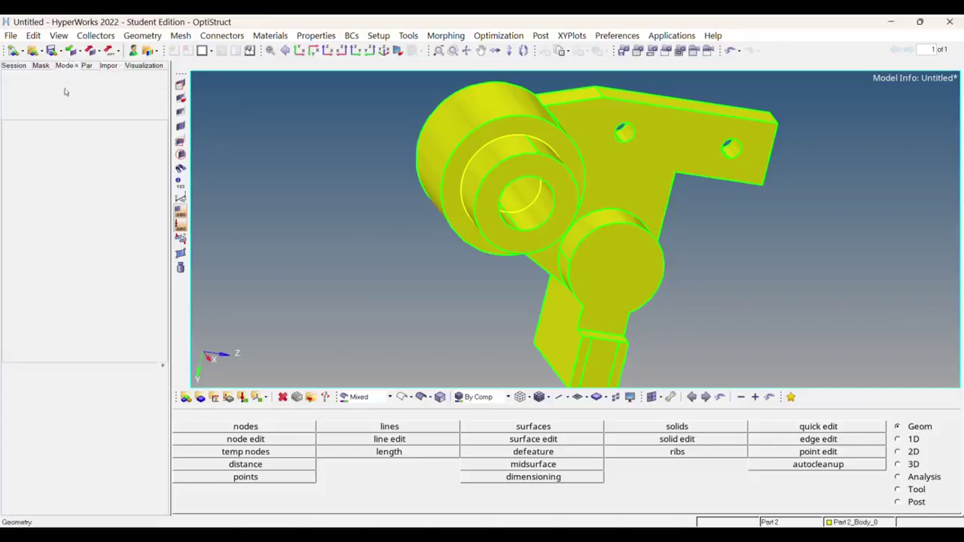
right_click(88, 198)
mouse_move(112, 201)
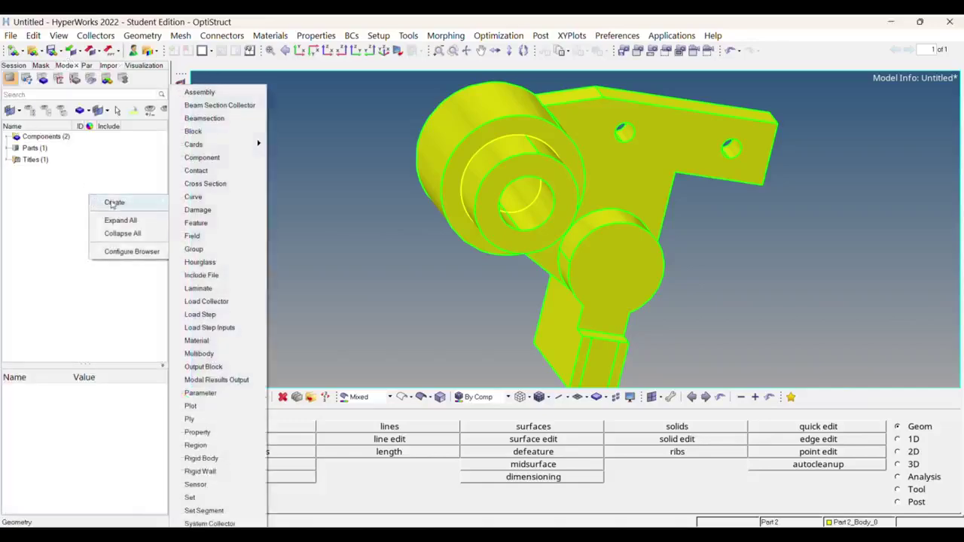
left_click(202, 158)
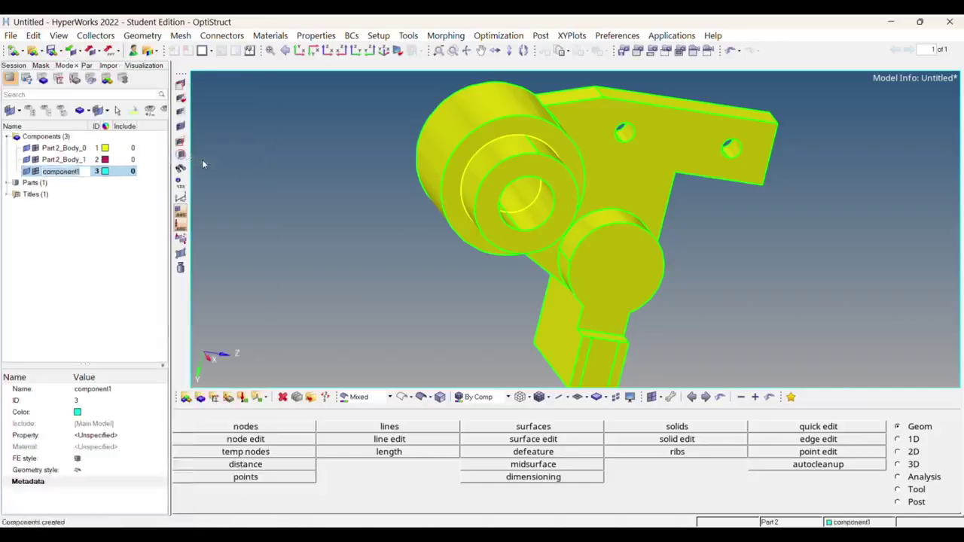
type("1")
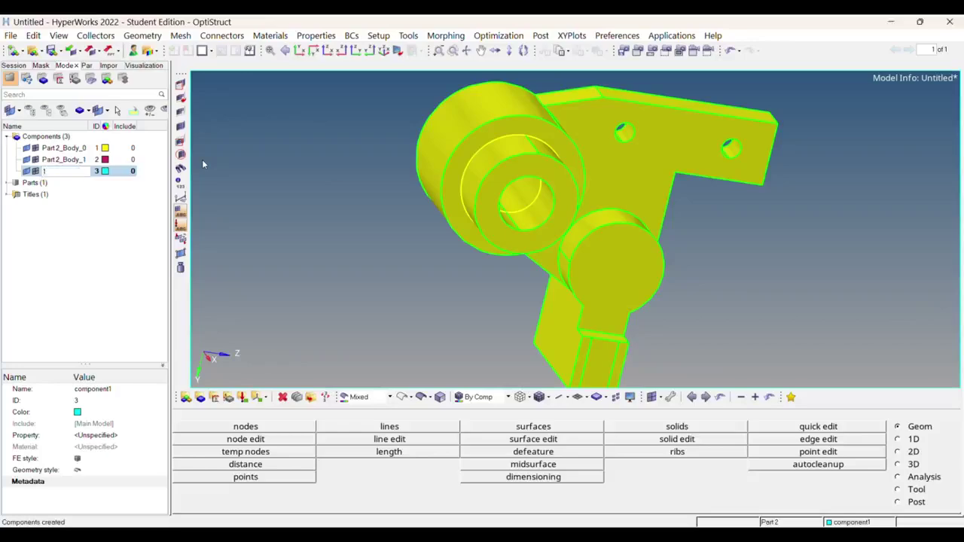
key("Return")
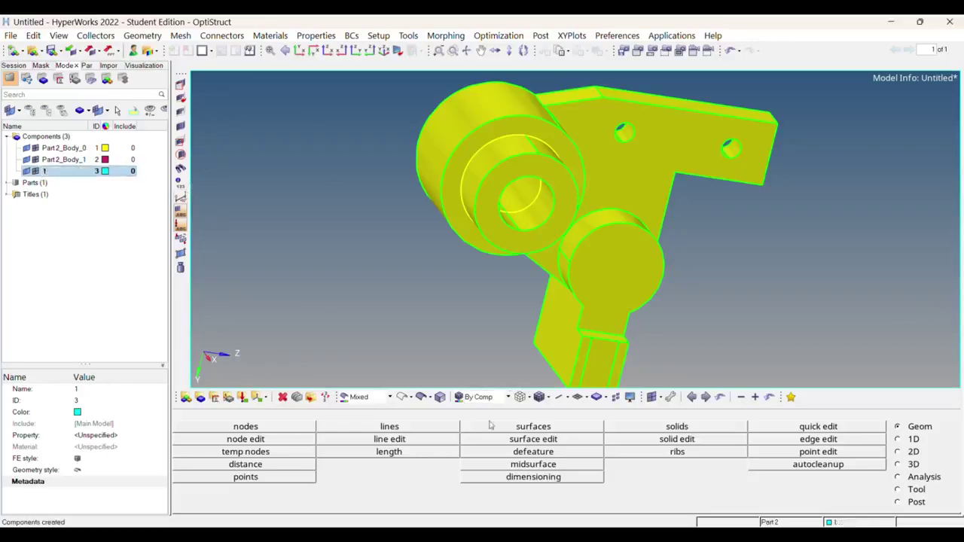
Step: Move the trimmed small boss solid into component 1
left_click(310, 397)
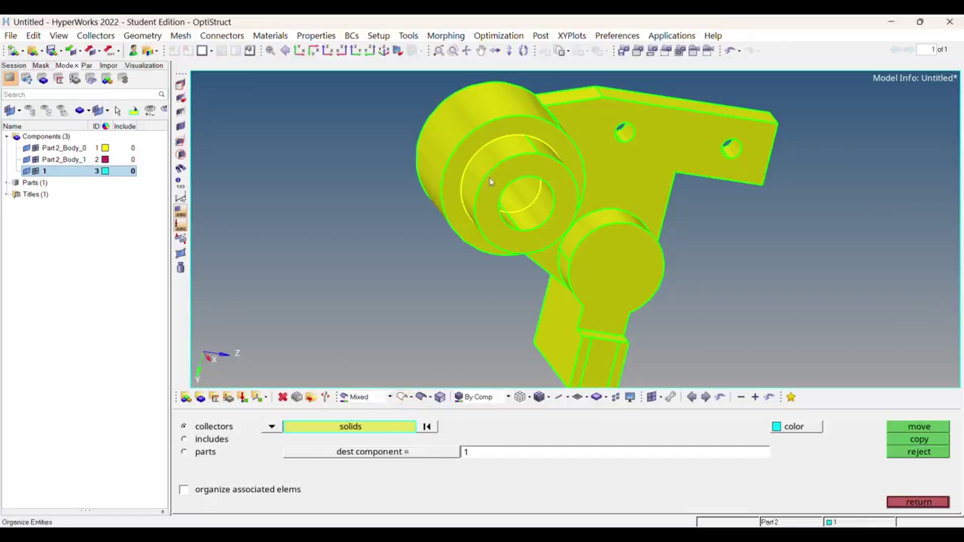
left_click(489, 181)
left_click(896, 429)
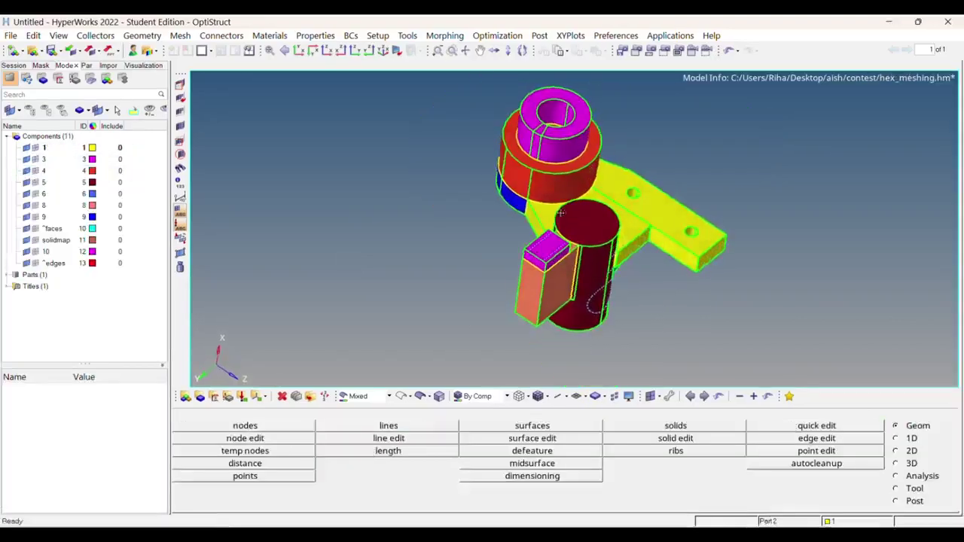
Step: Measure the height of the hollow boss between the two end points of its outer vertical edge
left_click_drag(561, 214, 477, 231, "ctrl")
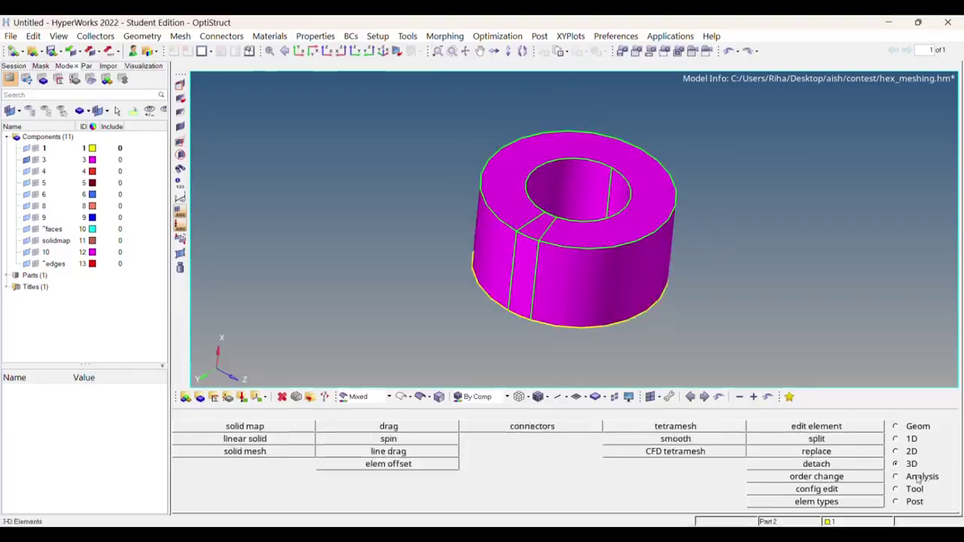
left_click(895, 426)
left_click(285, 465)
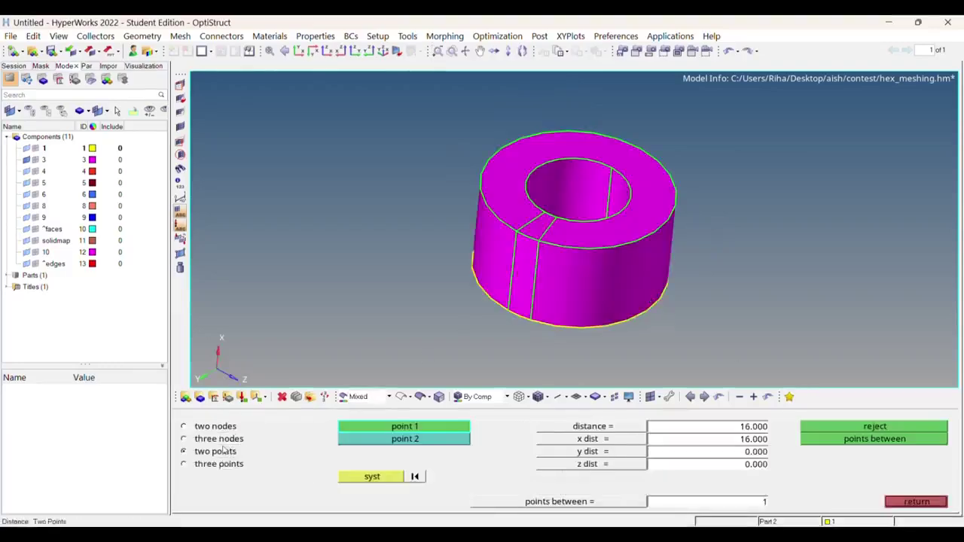
left_click(540, 244)
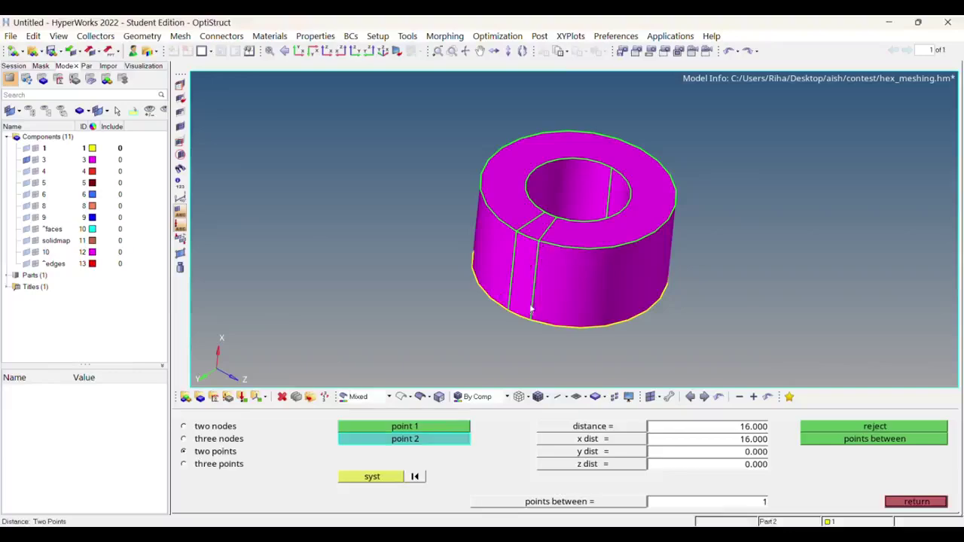
left_click(531, 322)
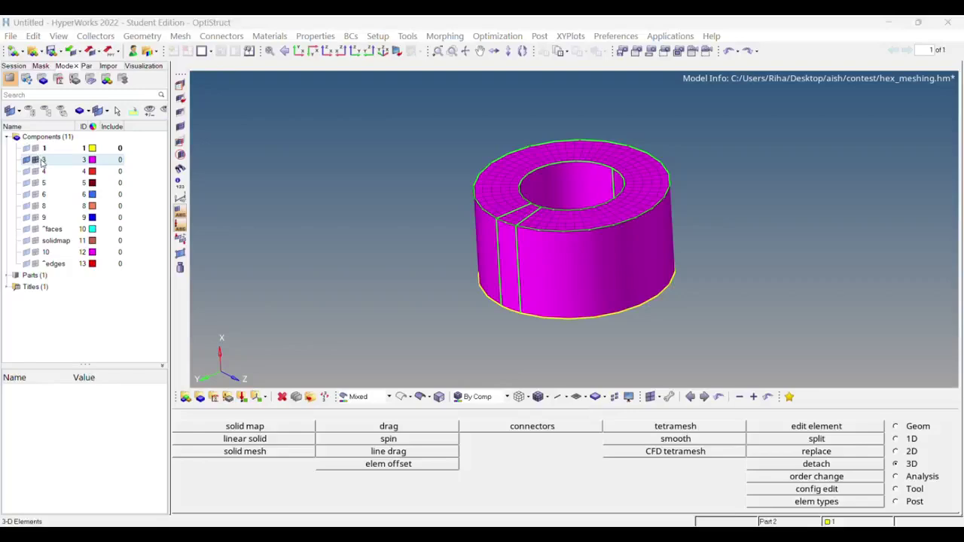
Step: Make component 3 the current component
left_click(43, 161)
right_click(62, 160)
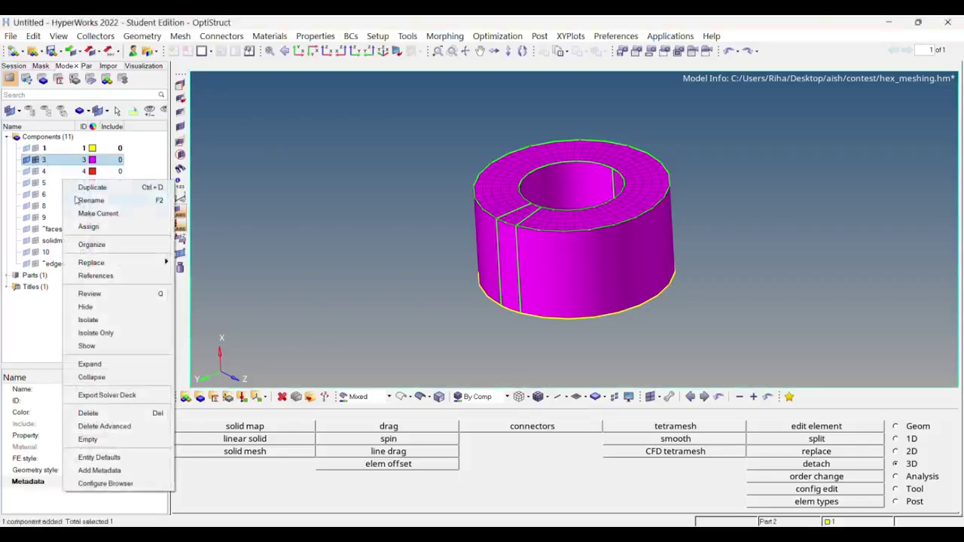
left_click(98, 213)
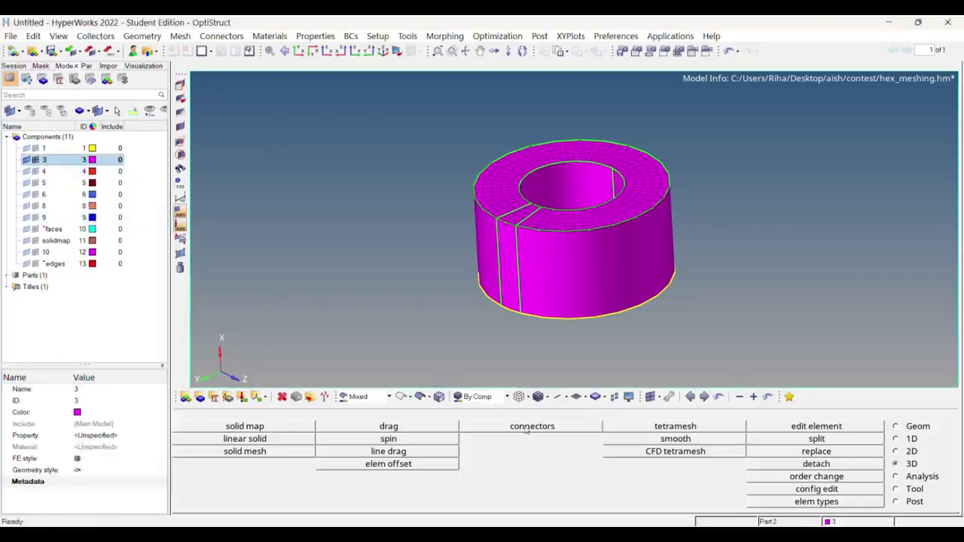
Step: Drag the 2D elements on the hollow boss's top face 26 along the negative x-axis with 11 divisions into component 3
left_click(445, 427)
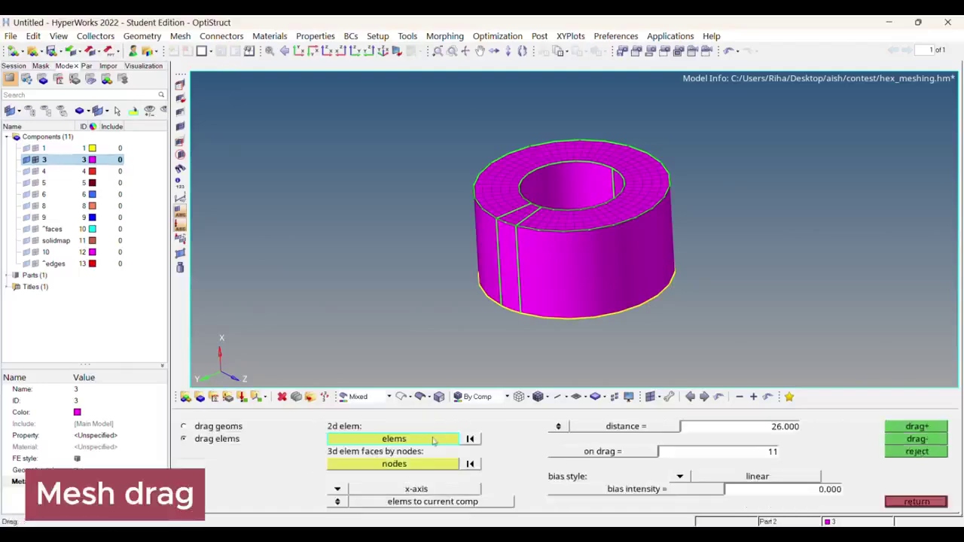
left_click(433, 439)
left_click(630, 209)
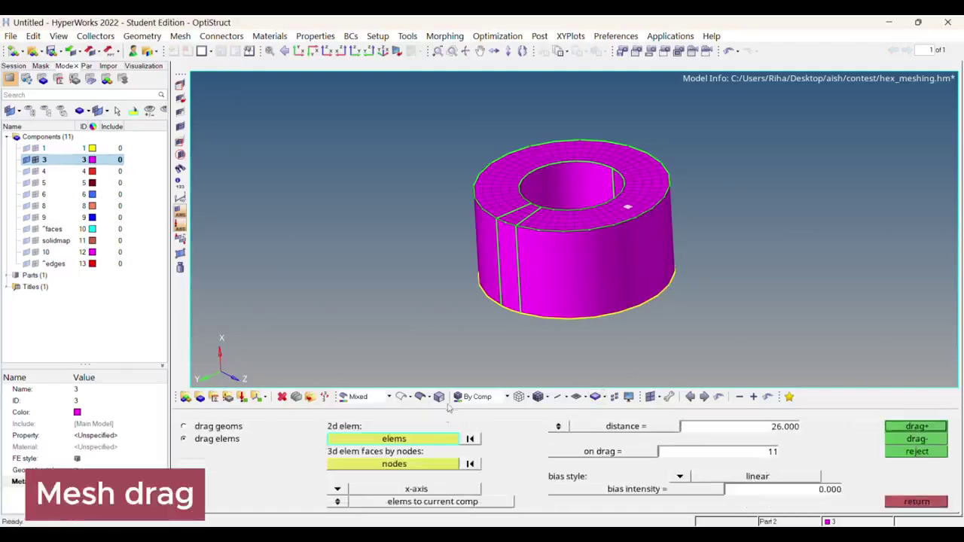
left_click(444, 439)
left_click(618, 489)
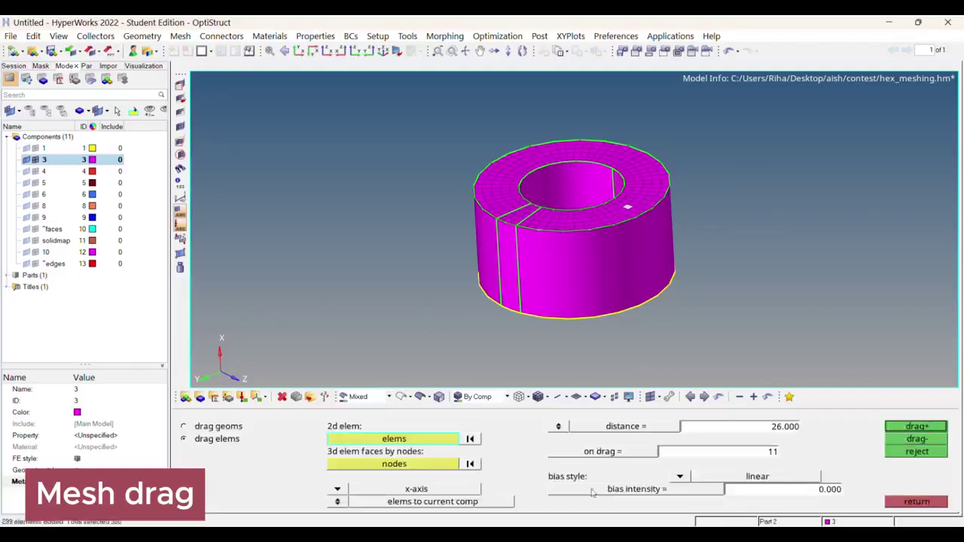
left_click(917, 439)
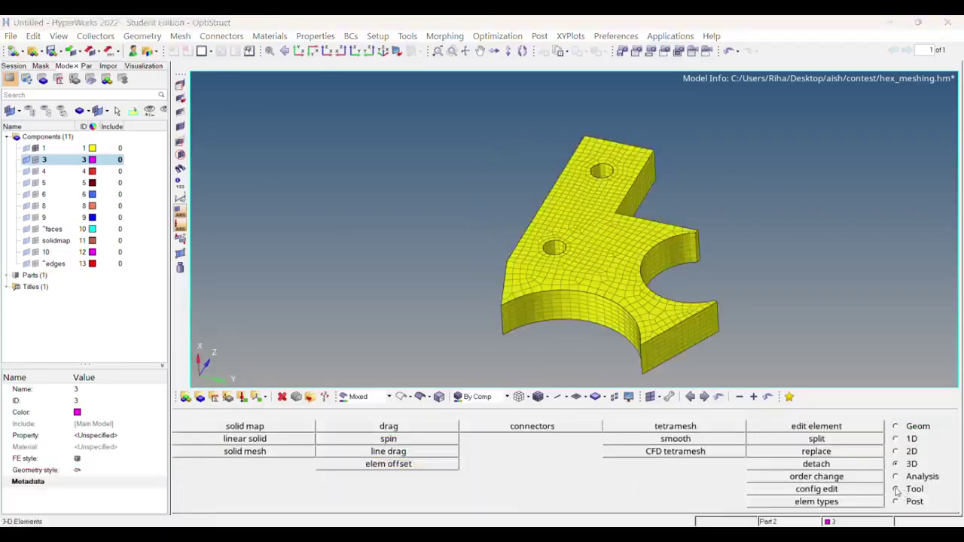
Step: Find the faces of the row of solid elements along the yellow plate's large curved cutout edge
left_click(896, 490)
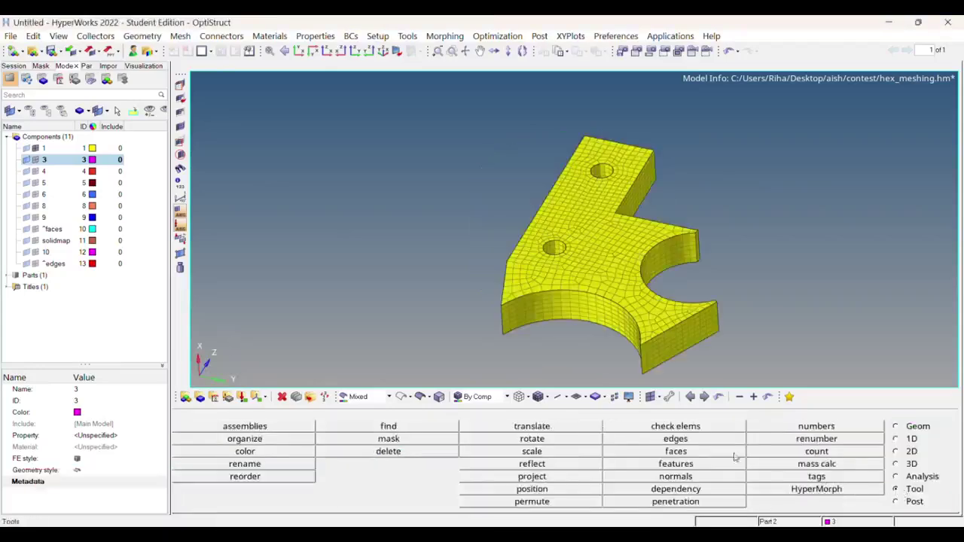
left_click(704, 454)
left_click(183, 426)
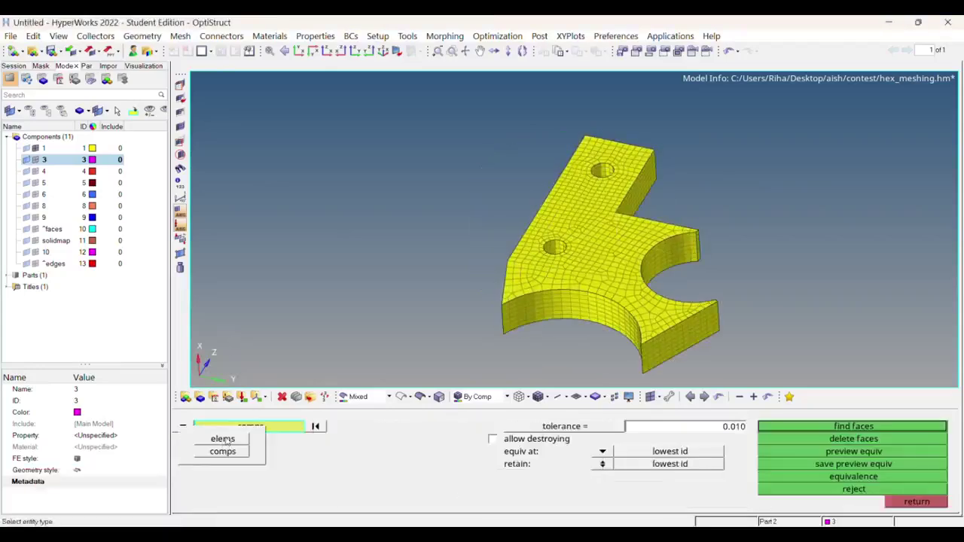
left_click(223, 439)
left_click_drag(529, 298, 723, 287, "ctrl")
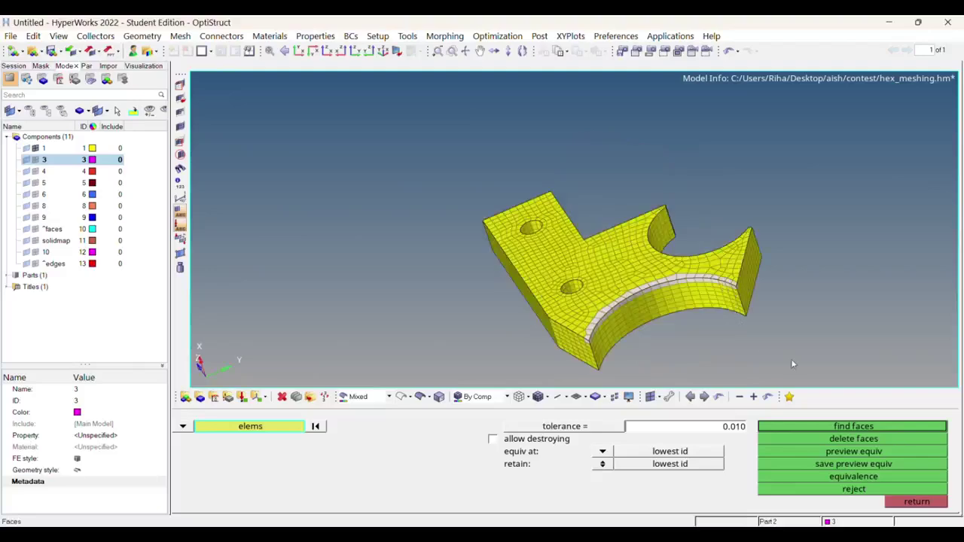
left_click(820, 425)
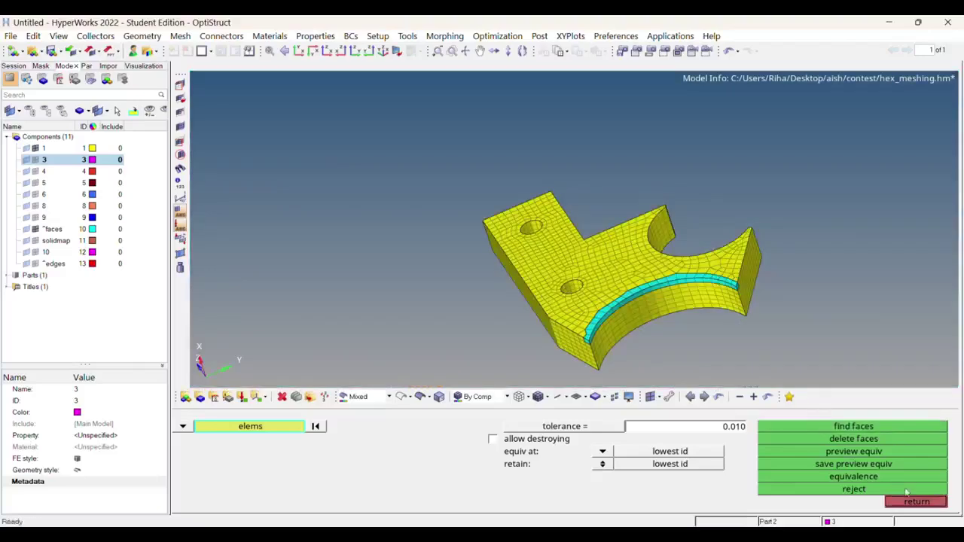
left_click(914, 502)
left_click_drag(687, 328, 689, 332, "ctrl")
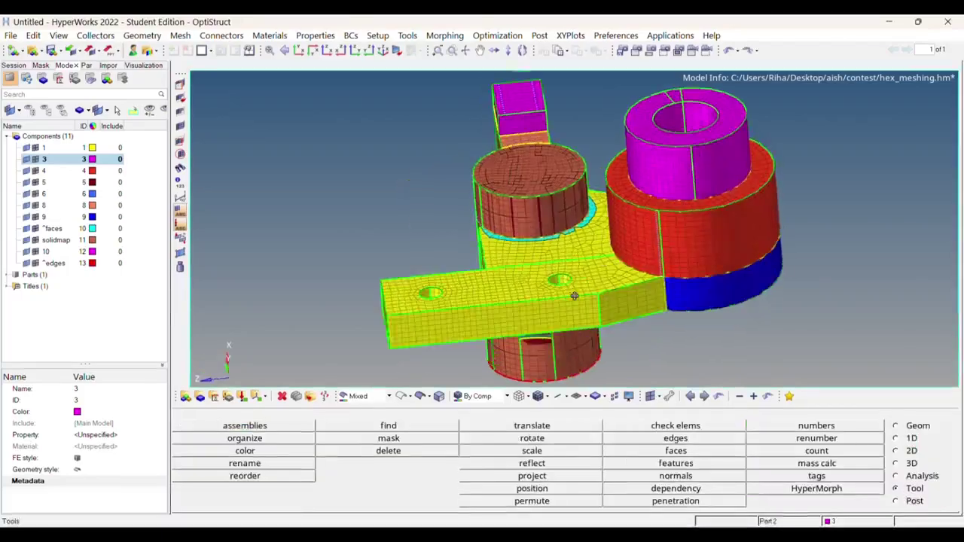
left_click_drag(575, 295, 573, 318, "ctrl")
left_click_drag(449, 157, 446, 84, "ctrl")
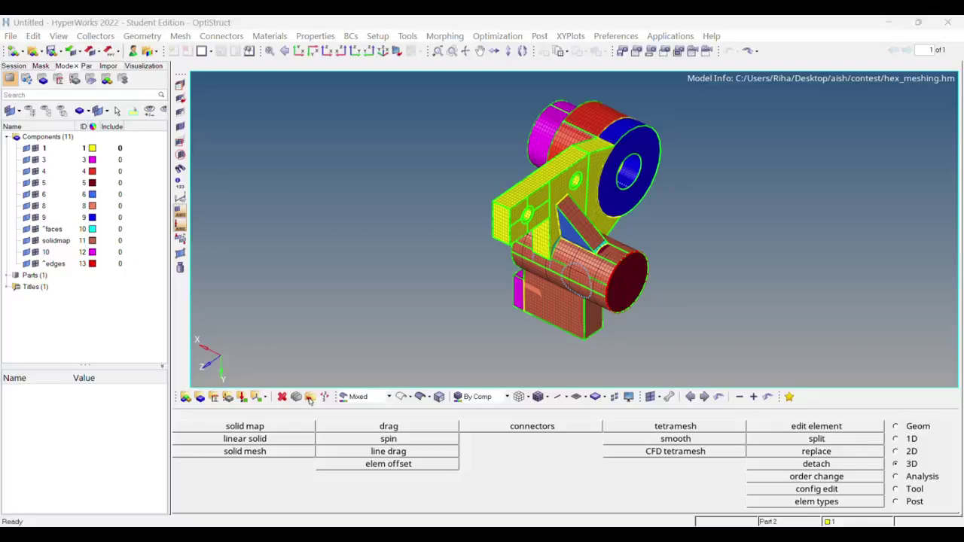
Step: Move all elements of the model into the solidmap component
left_click(310, 400)
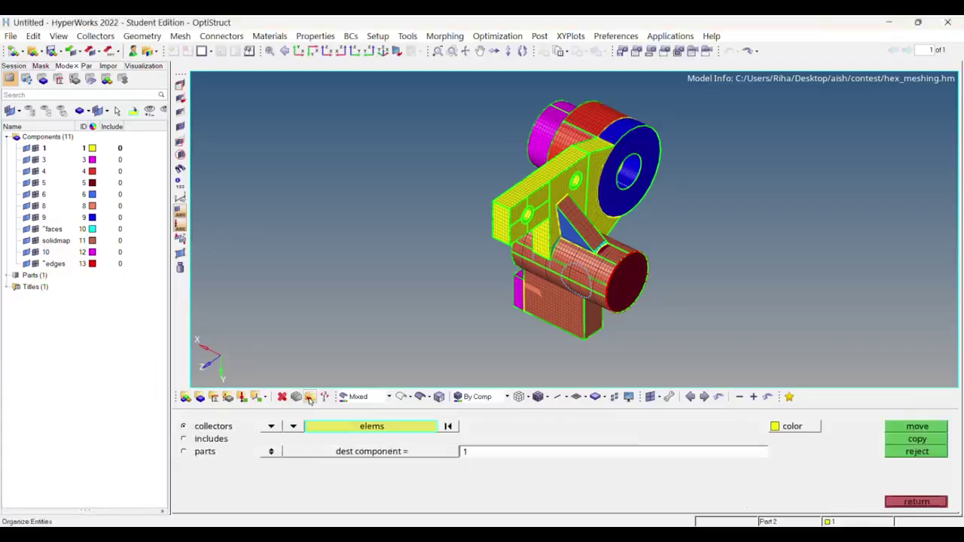
left_click(333, 428)
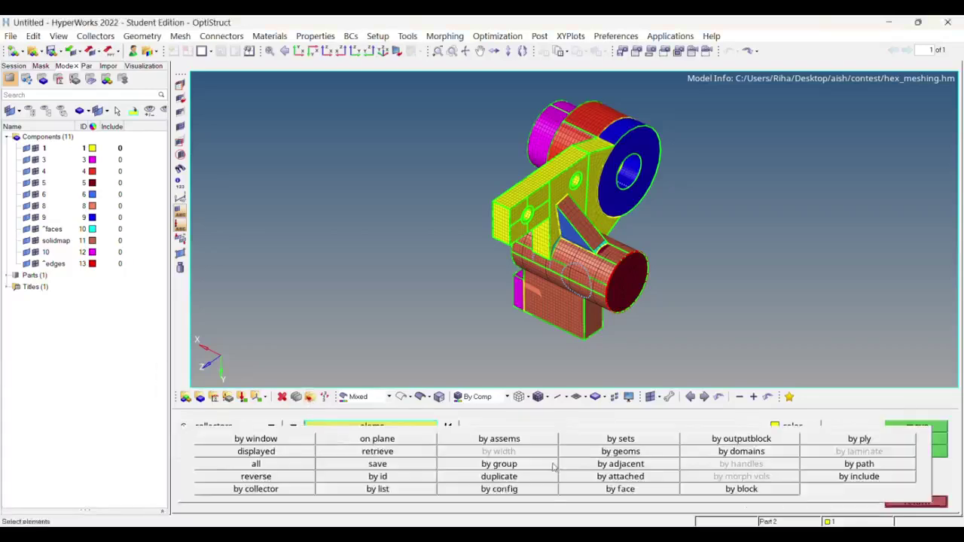
left_click(301, 464)
left_click(343, 454)
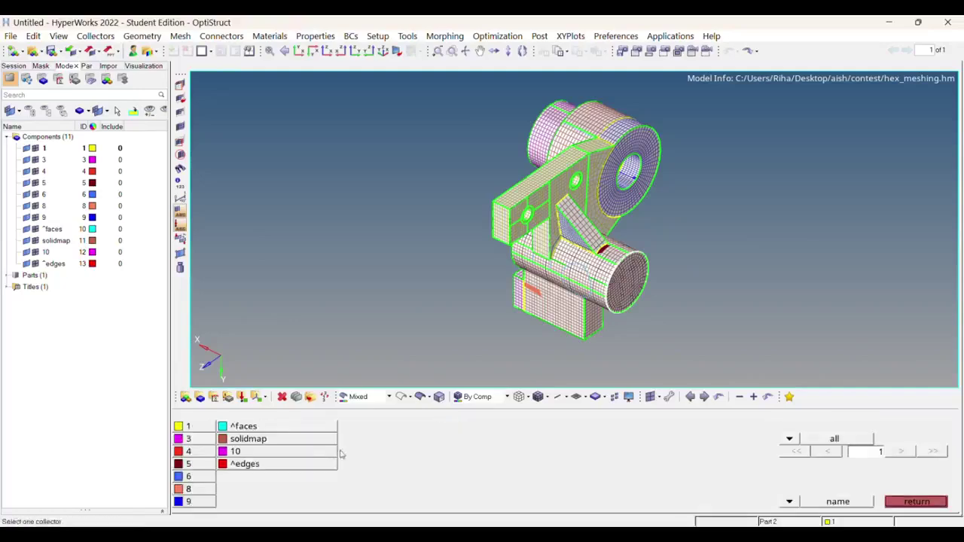
left_click(273, 444)
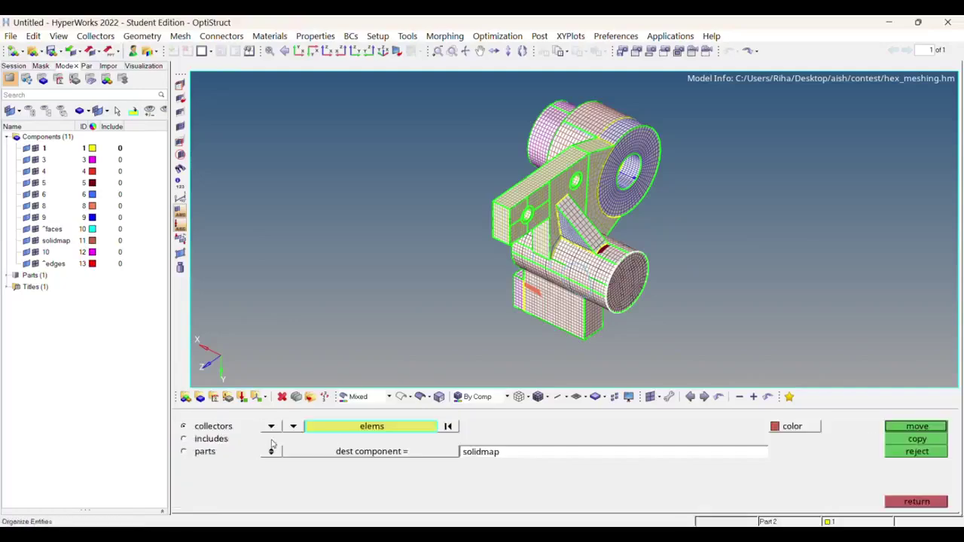
left_click(892, 427)
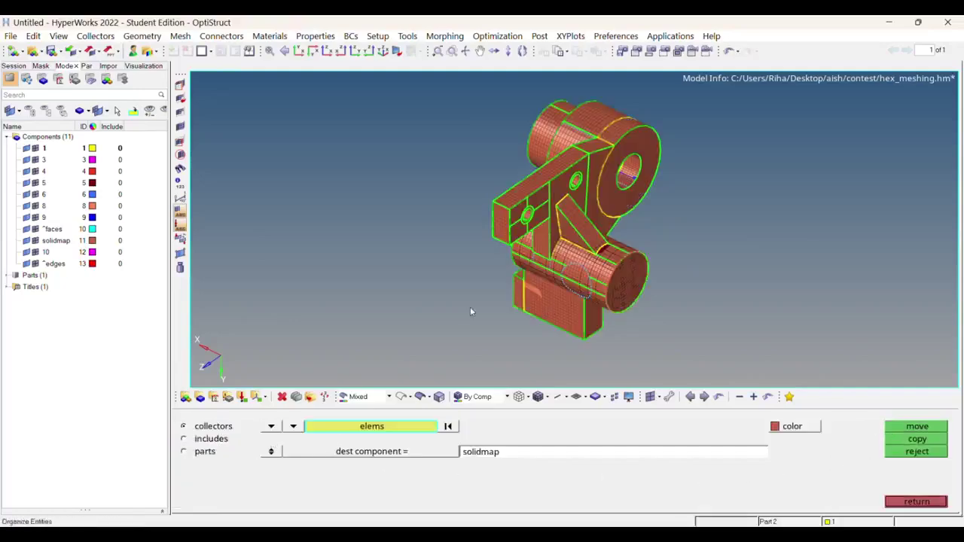
Step: Mask the bracket elements inside a window over the solid boss side and examine the exposed interior of the hex mesh
left_click_drag(708, 267, 420, 191, "ctrl")
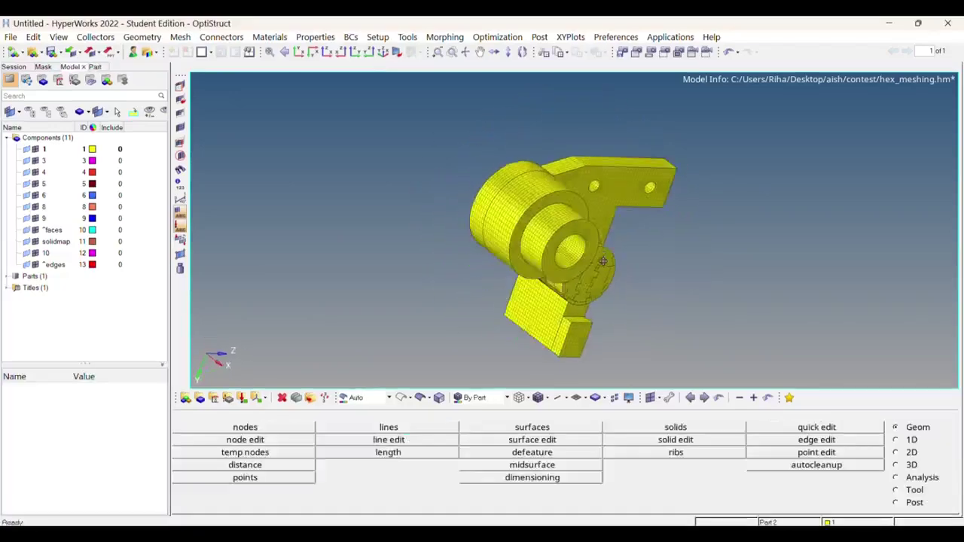
left_click_drag(662, 260, 638, 263, "ctrl")
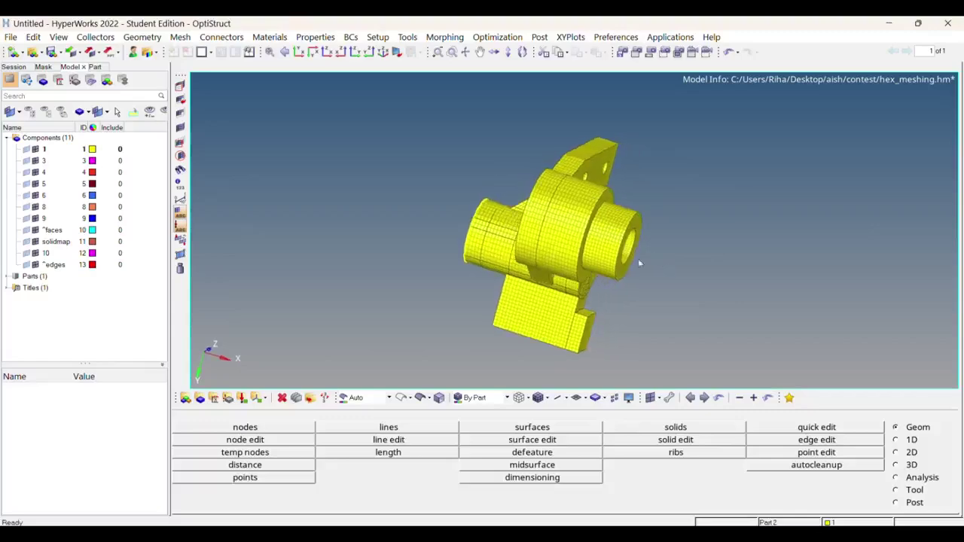
left_click(180, 86)
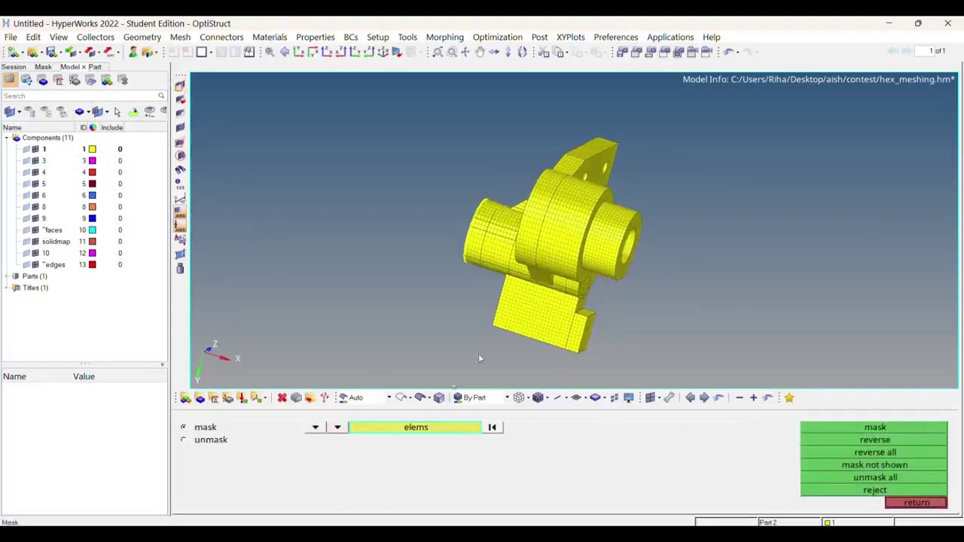
left_click_drag(462, 190, 574, 358, "shift")
left_click(826, 427)
scroll(621, 220, "up", 5)
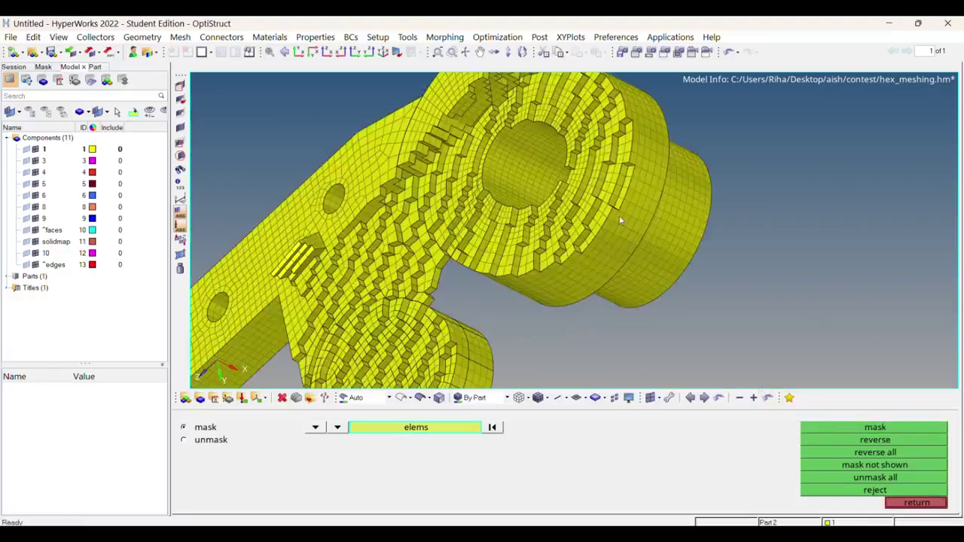
left_click_drag(621, 220, 753, 294, "ctrl")
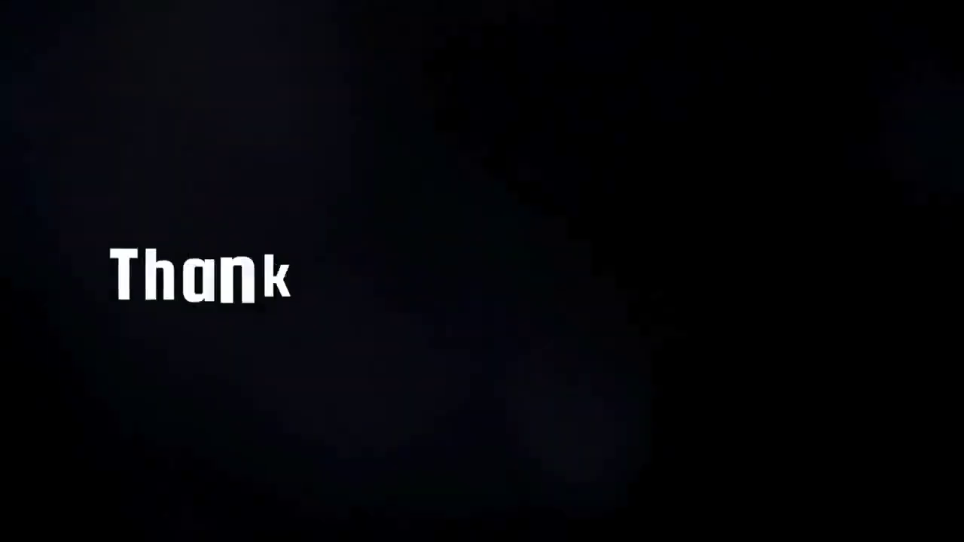